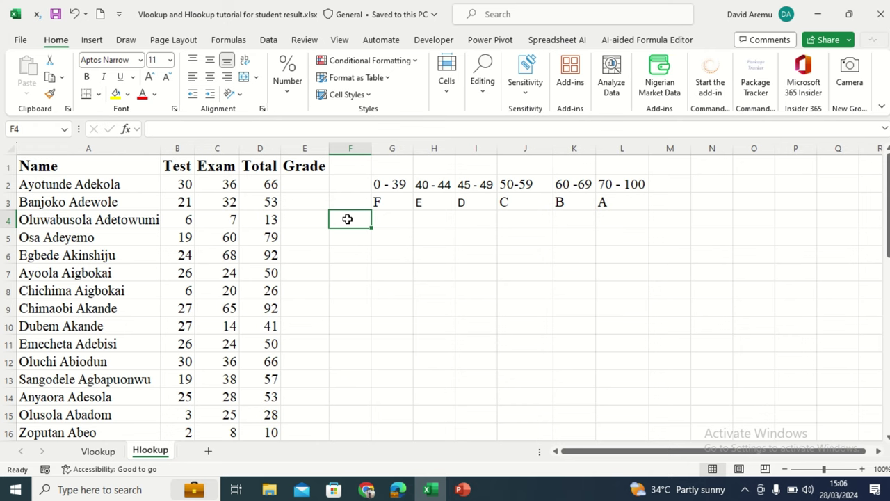
Step: Switch to the Vlookup sheet and select the first empty Grade cell, E2
click(73, 172)
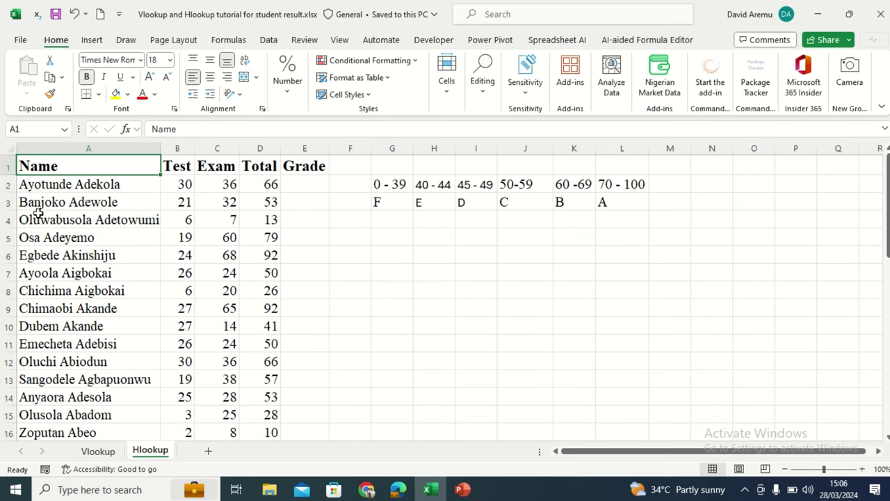
click(98, 451)
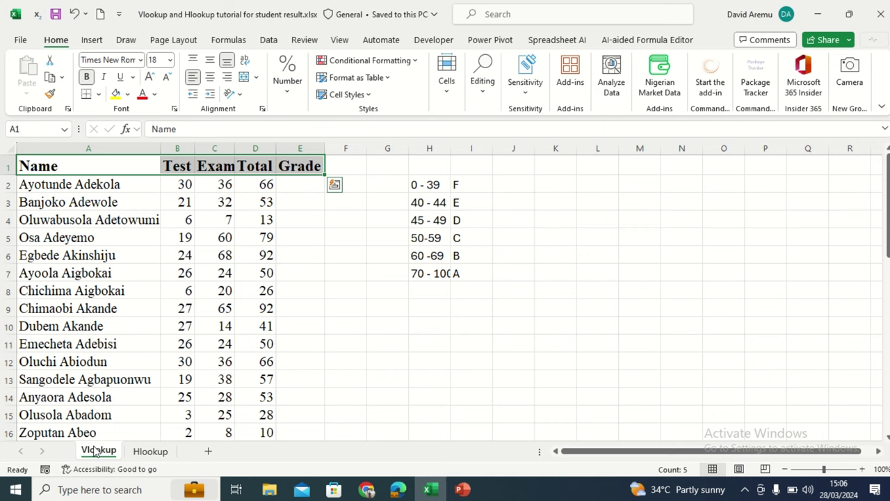
click(303, 183)
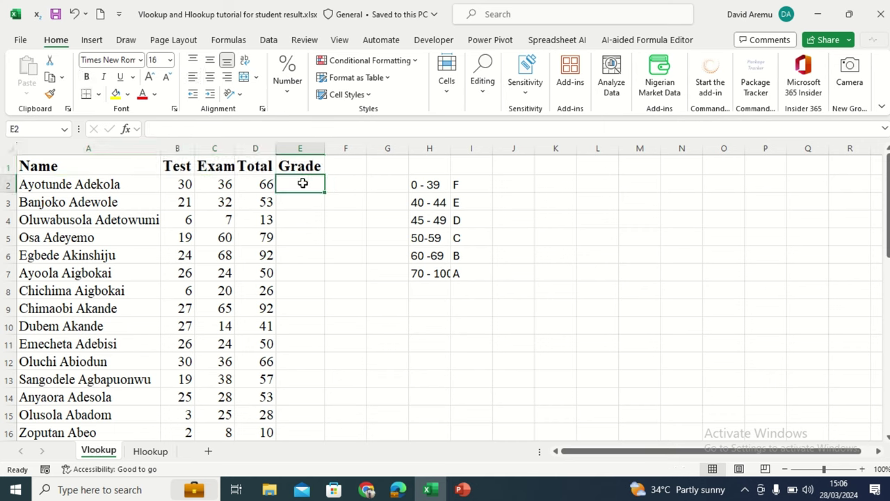
Step: Examine the first student's test, exam and total cells, and the score ranges with their grade letters in H2:I7
click(267, 185)
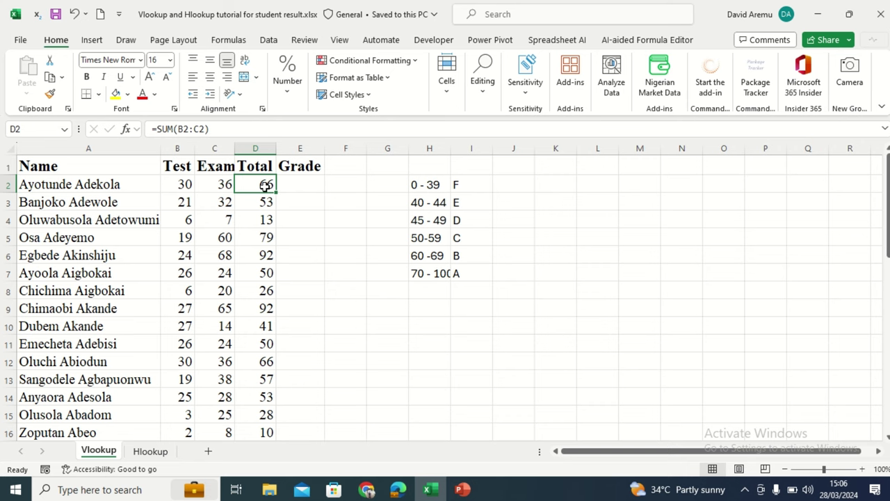
click(178, 187)
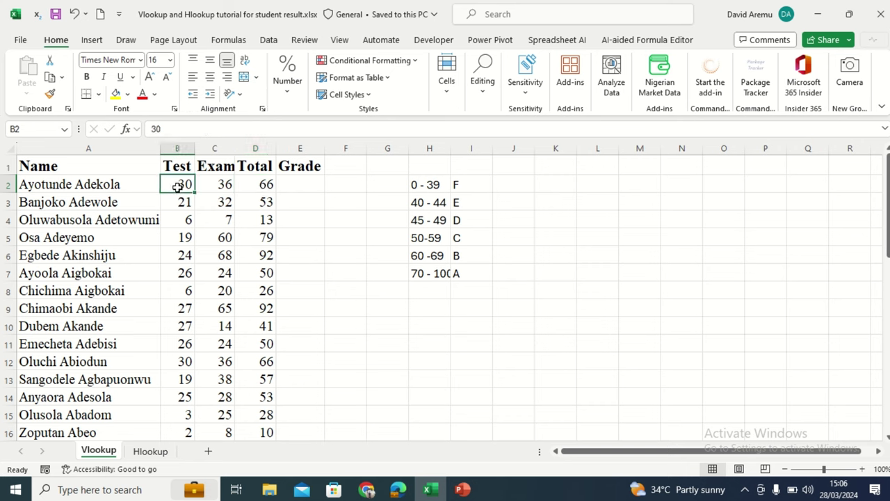
click(224, 189)
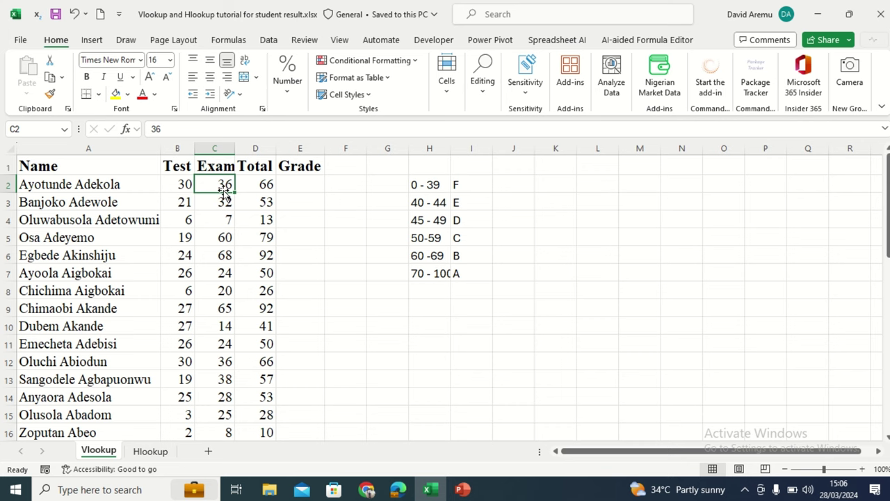
click(255, 186)
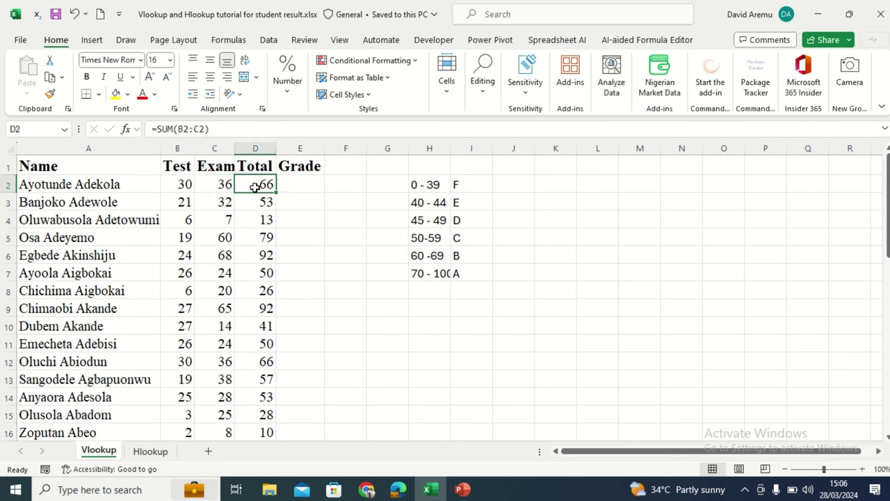
click(307, 187)
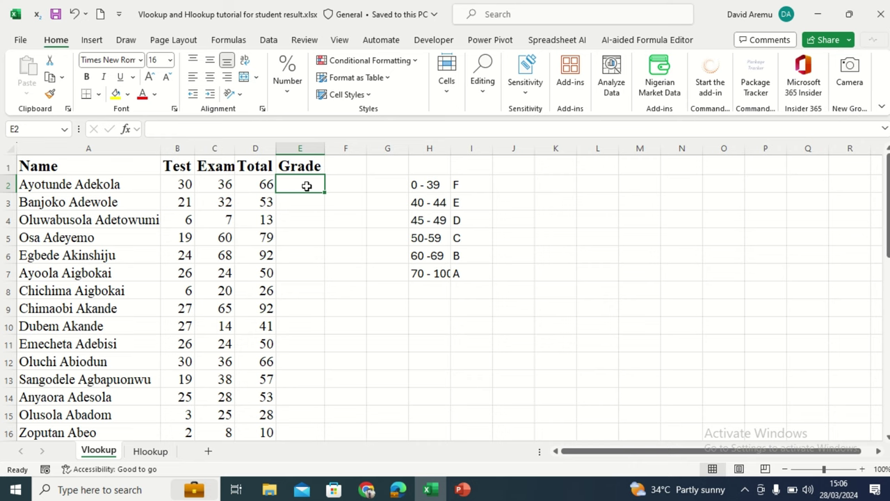
click(265, 183)
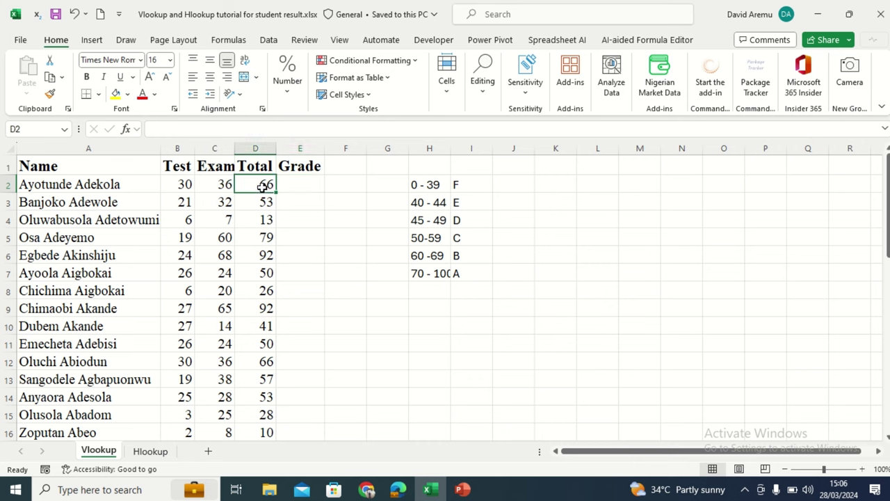
drag(421, 185, 461, 272)
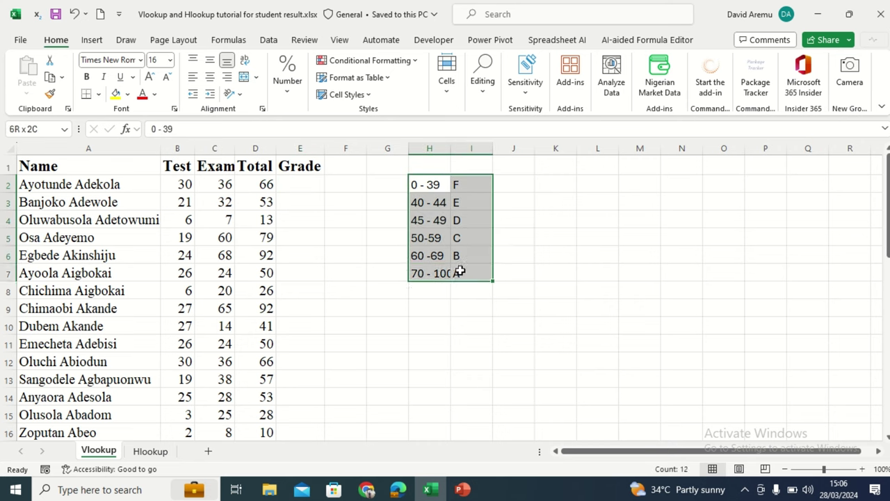
click(423, 256)
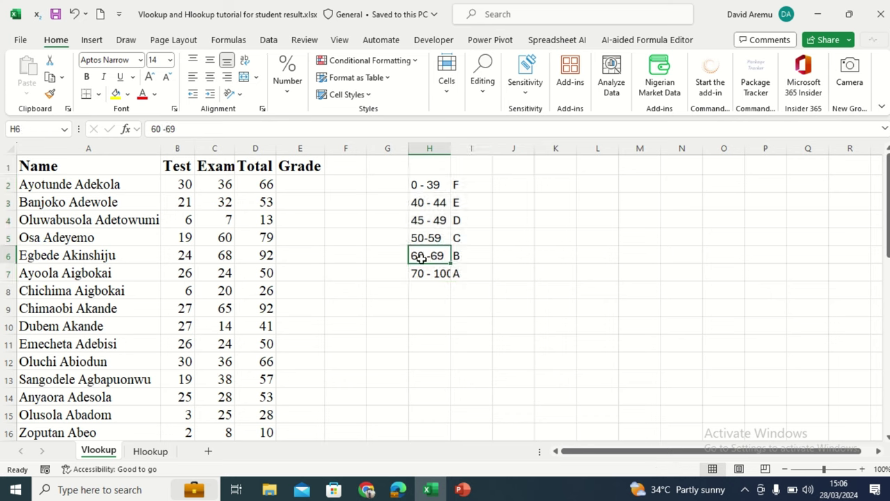
click(461, 256)
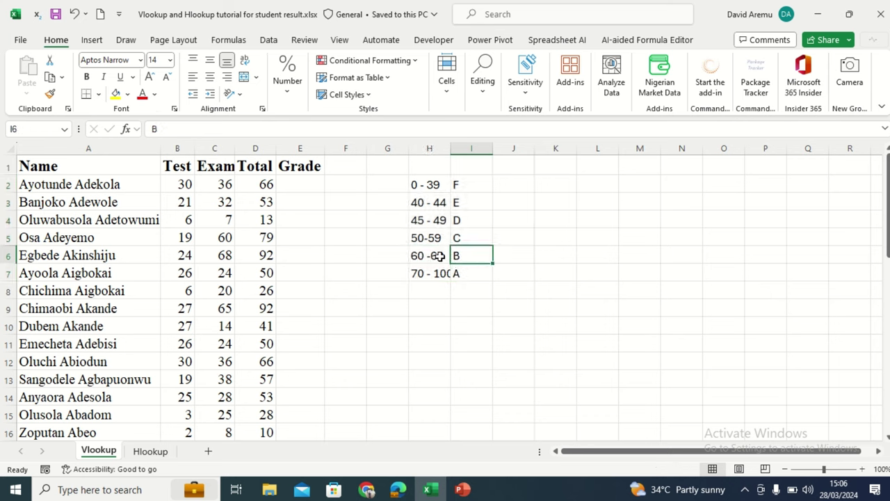
click(268, 201)
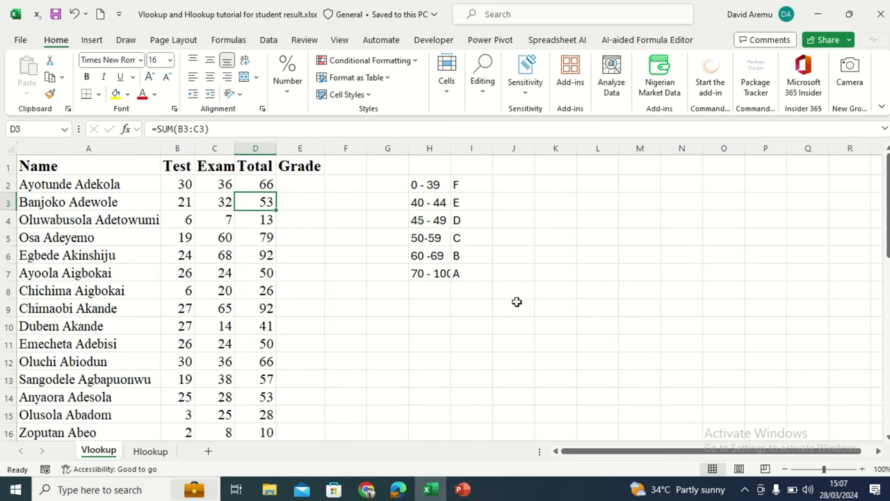
click(300, 183)
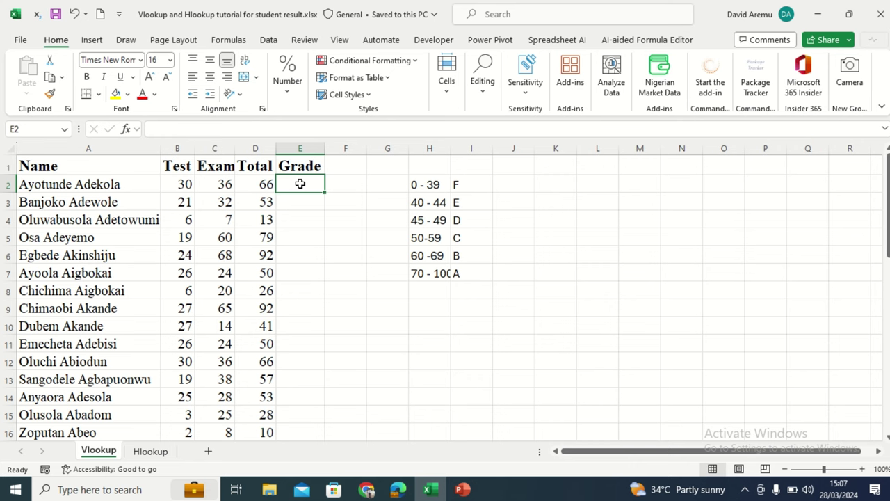
click(229, 40)
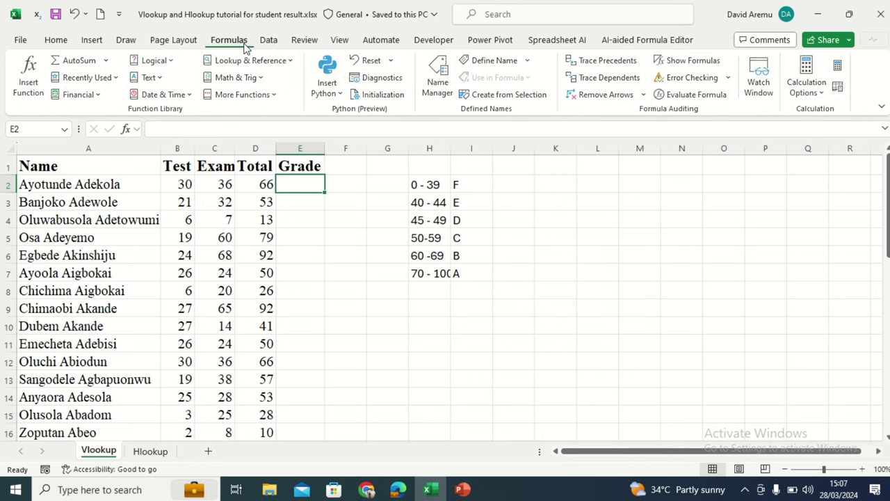
click(292, 61)
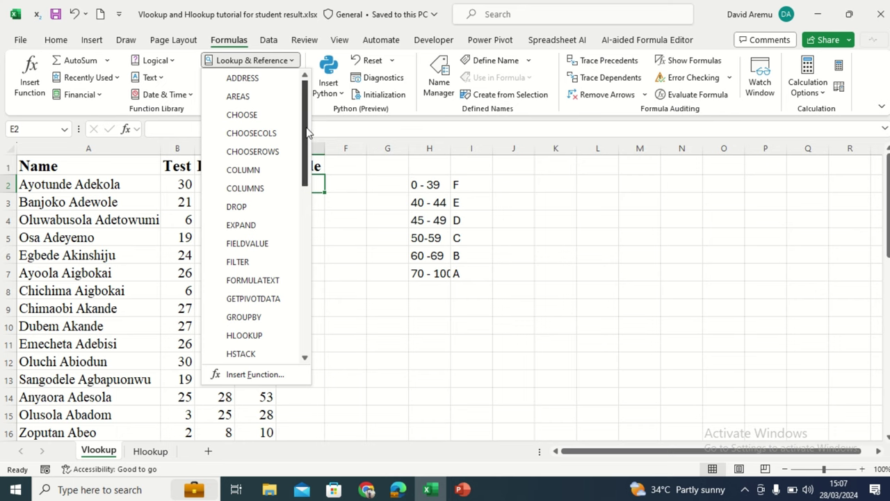
scroll(283, 213, down, 8)
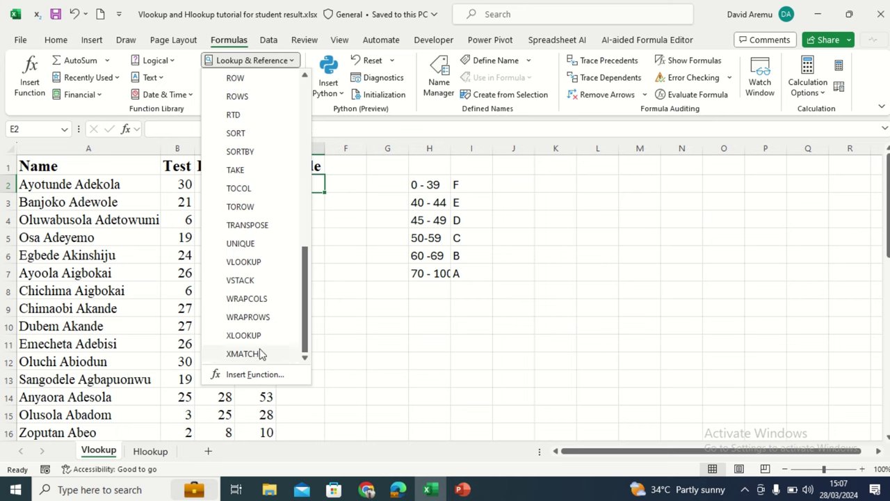
click(249, 261)
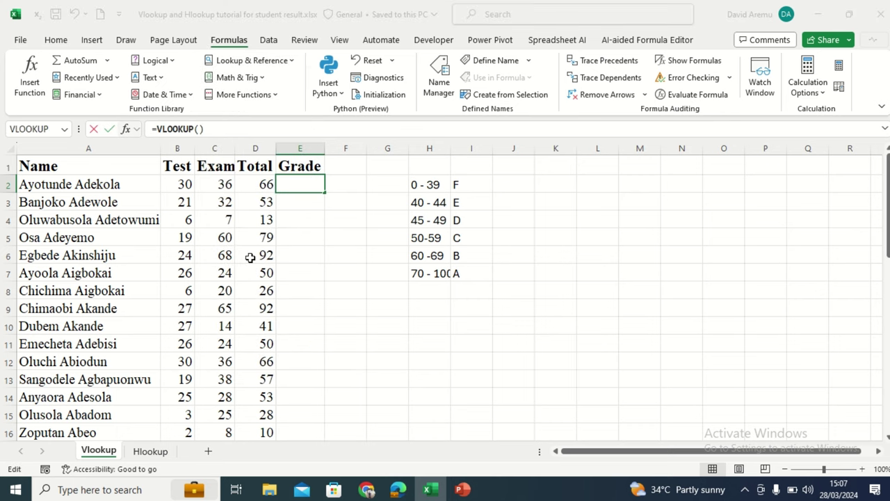
drag(410, 224, 622, 179)
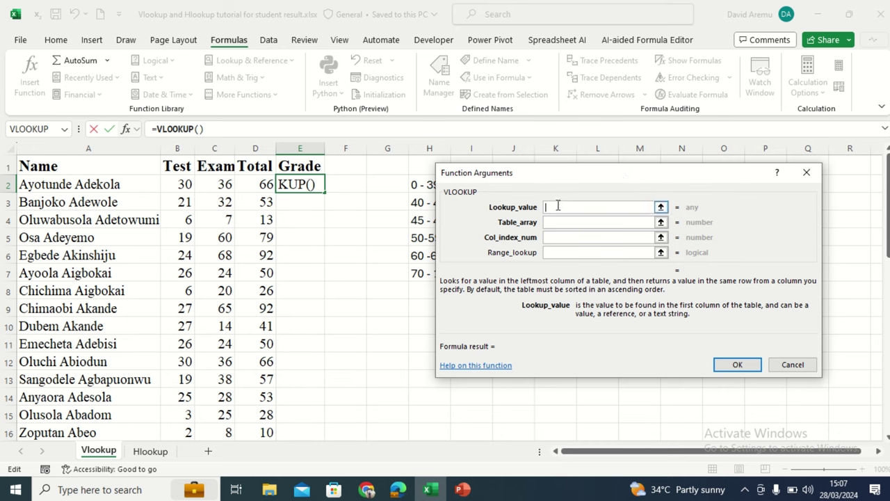
drag(551, 185, 635, 159)
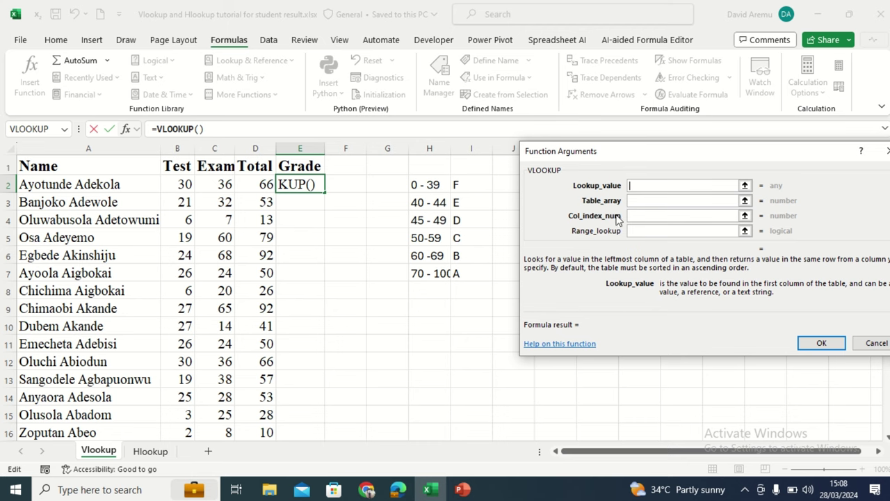
click(884, 151)
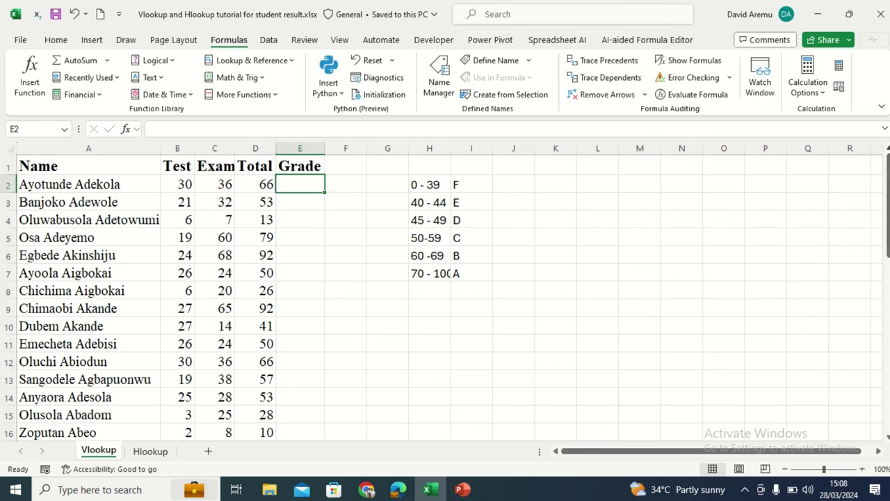
Step: Compare the total in D2 and the Grade cell E2 with the first score range and its letter in the grading table
click(265, 184)
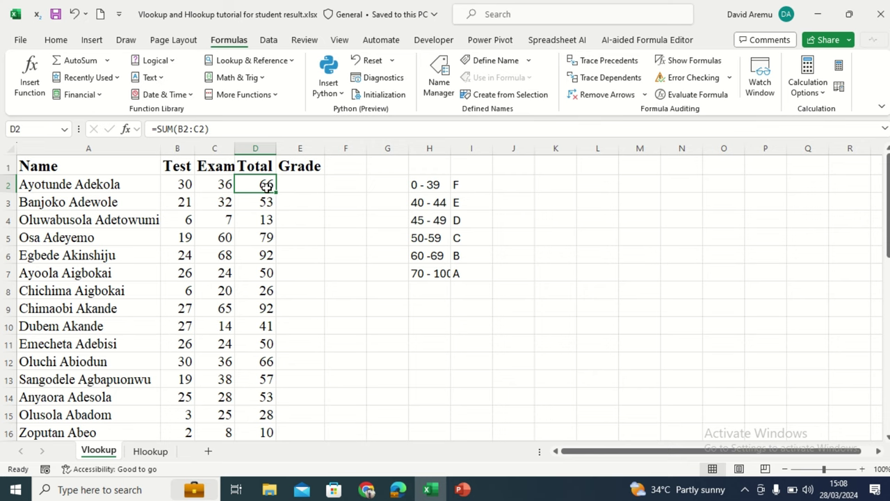
click(304, 180)
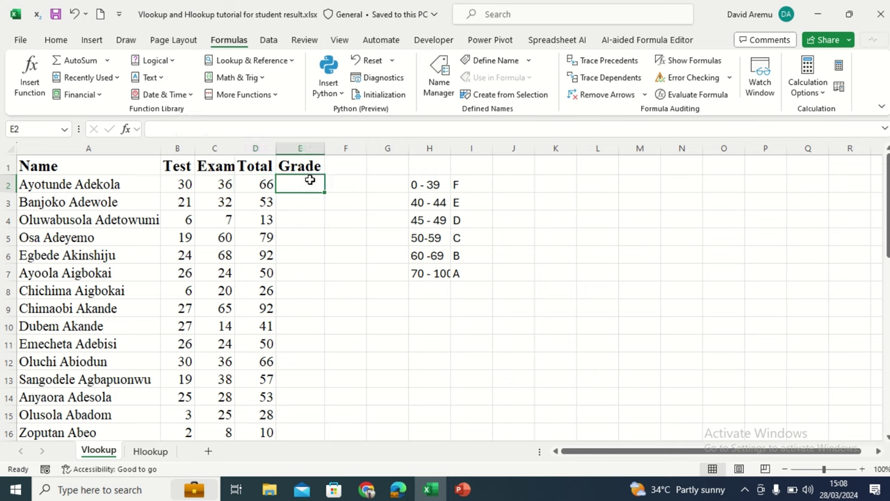
click(265, 184)
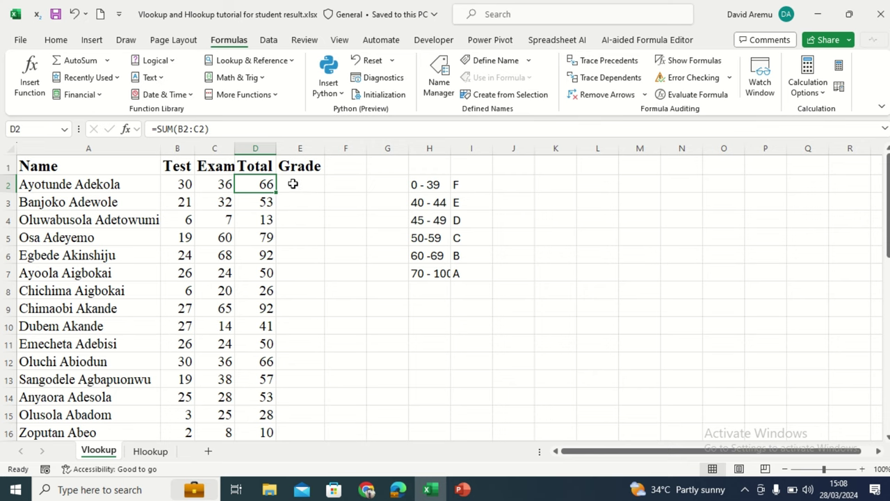
click(293, 183)
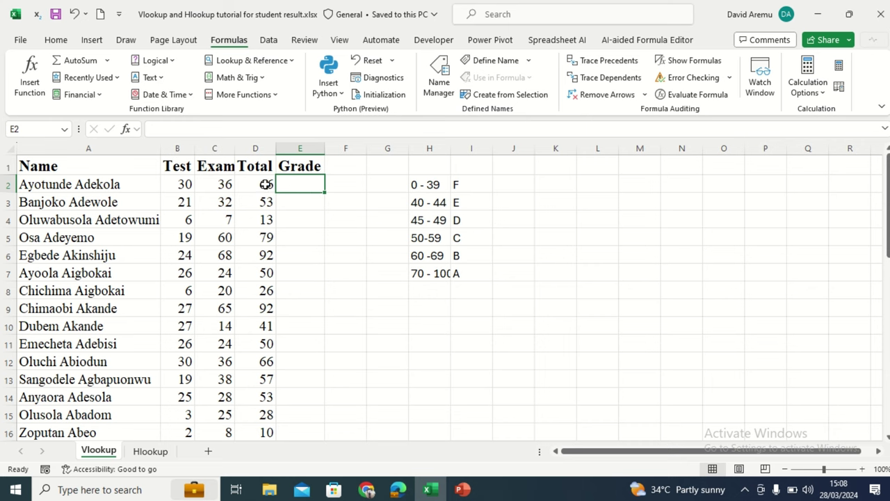
click(265, 184)
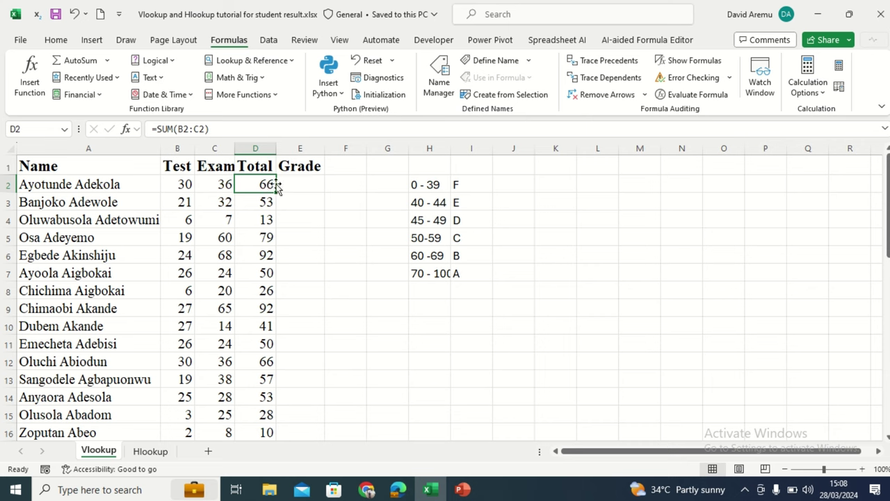
click(299, 182)
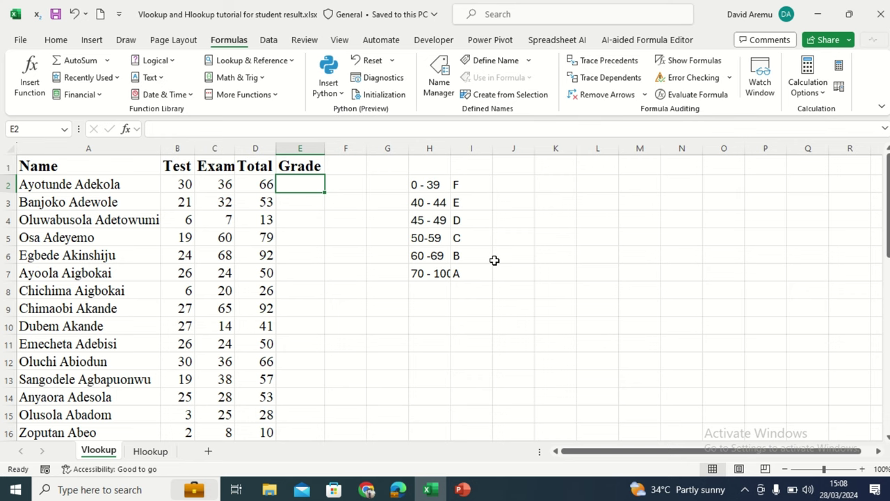
click(542, 186)
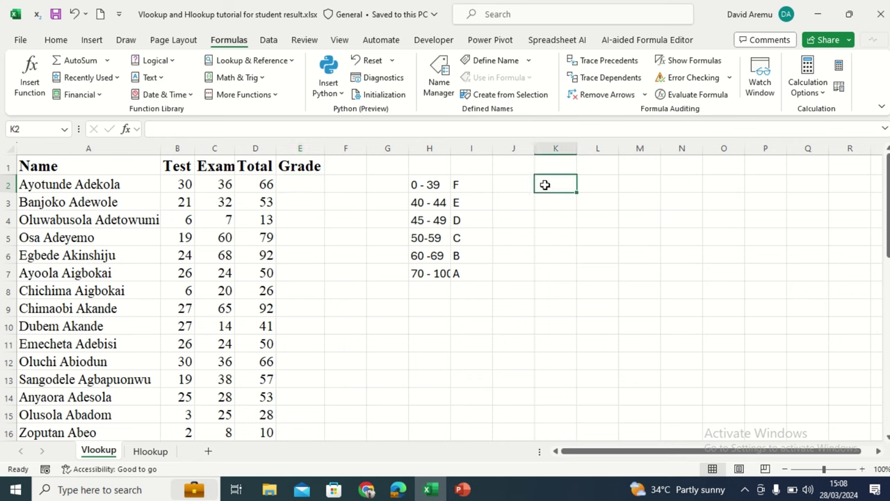
click(422, 184)
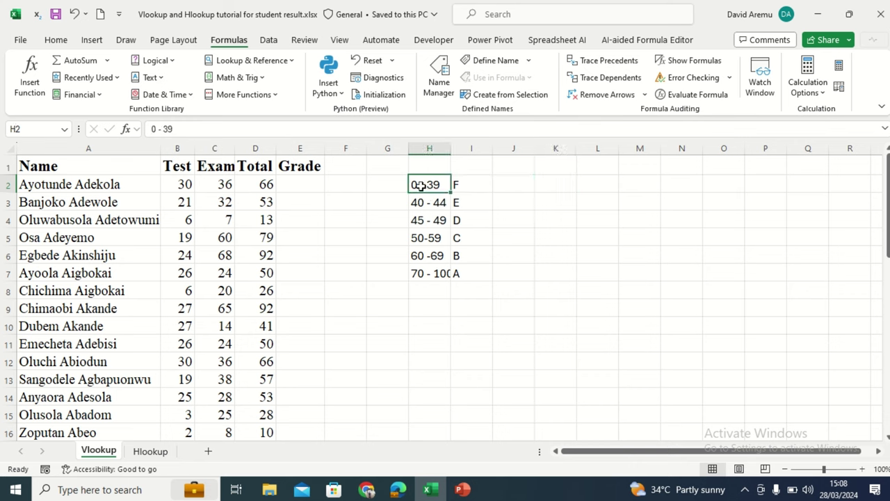
click(469, 187)
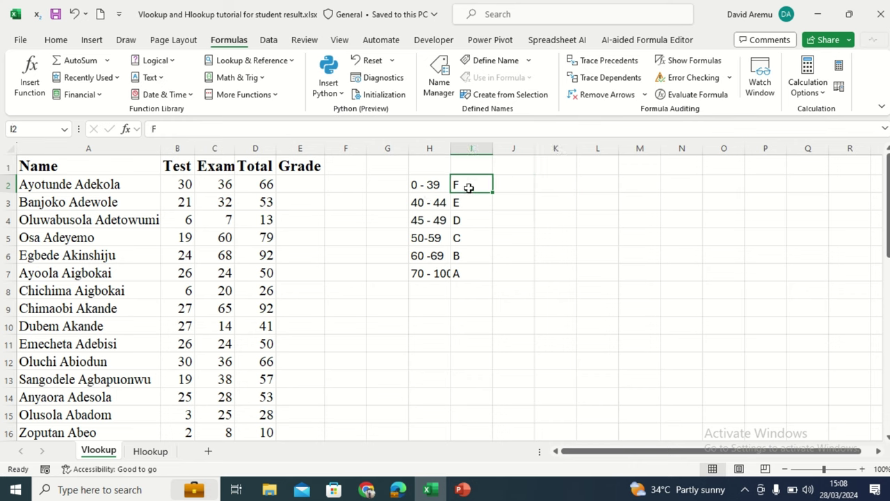
click(540, 188)
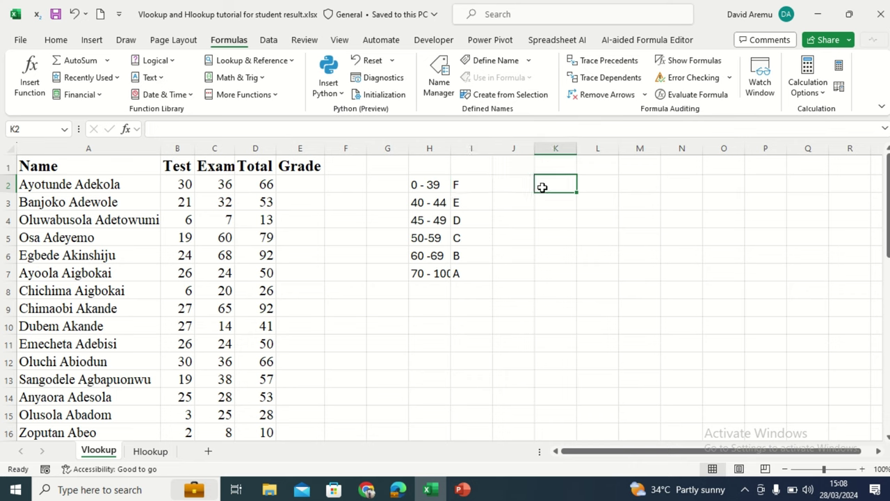
Step: Insert two blank columns, G and H, ahead of the score ranges and grade letters
click(387, 148)
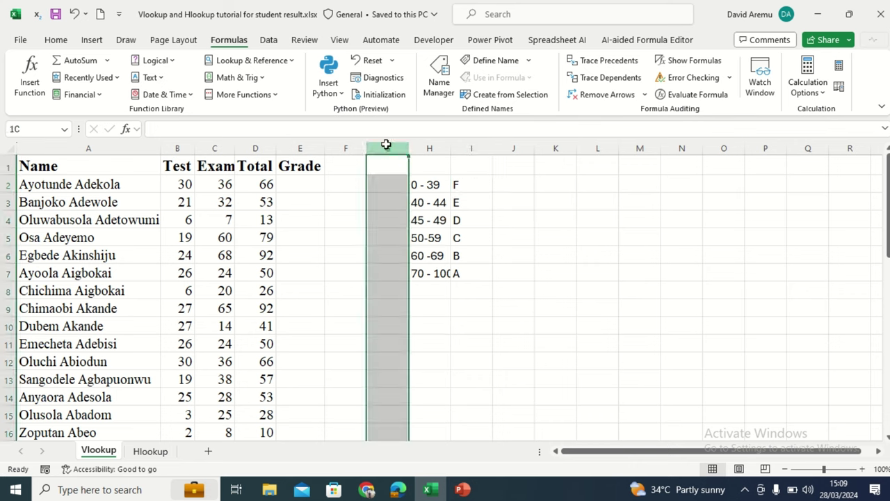
right_click(387, 143)
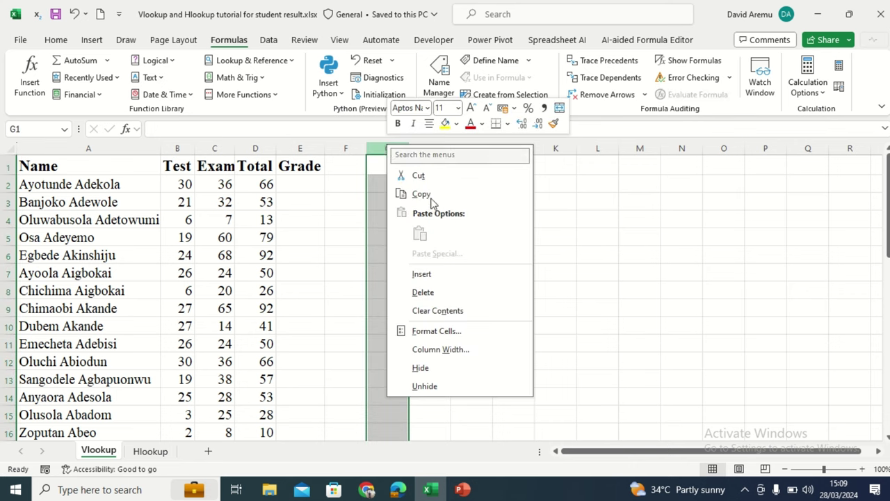
click(425, 277)
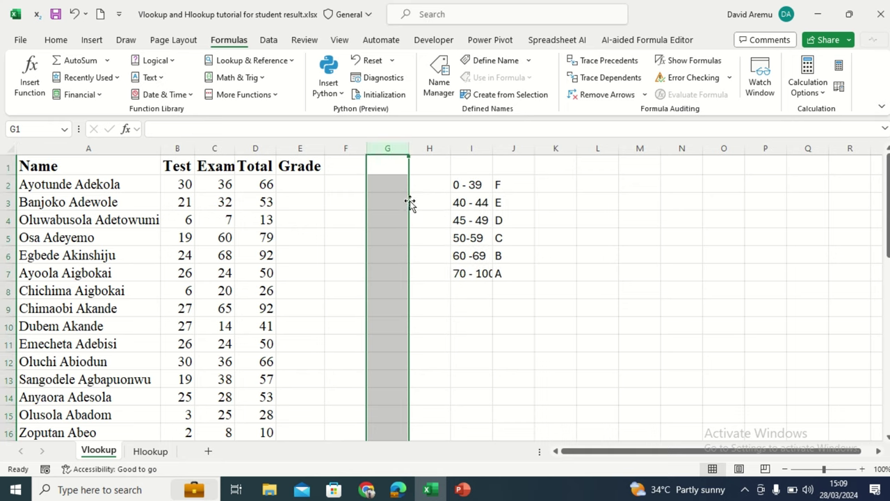
right_click(419, 147)
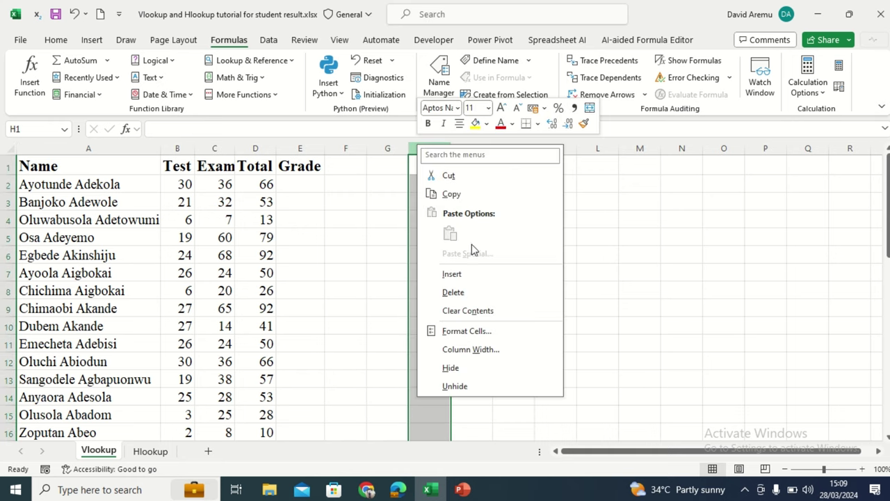
click(480, 275)
Step: Enter the lower score limits 0, 40, 45, 50, 60 and 70 in cells G2 to G7
click(389, 201)
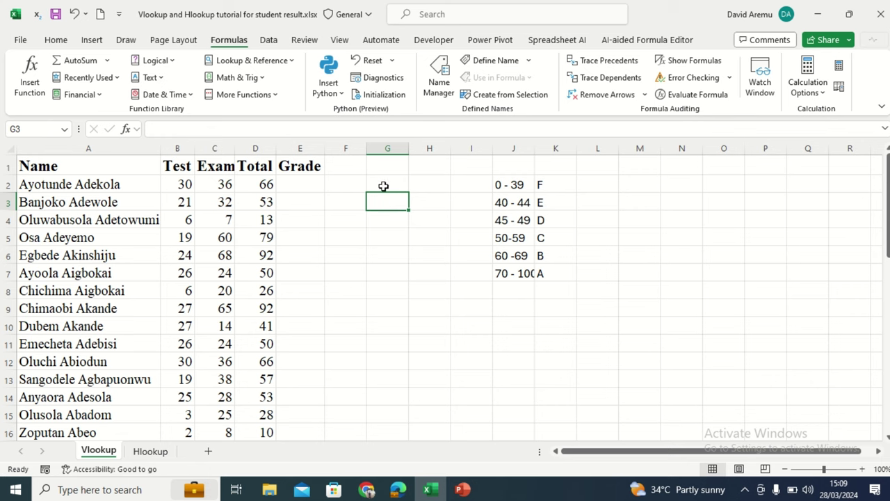
click(381, 181)
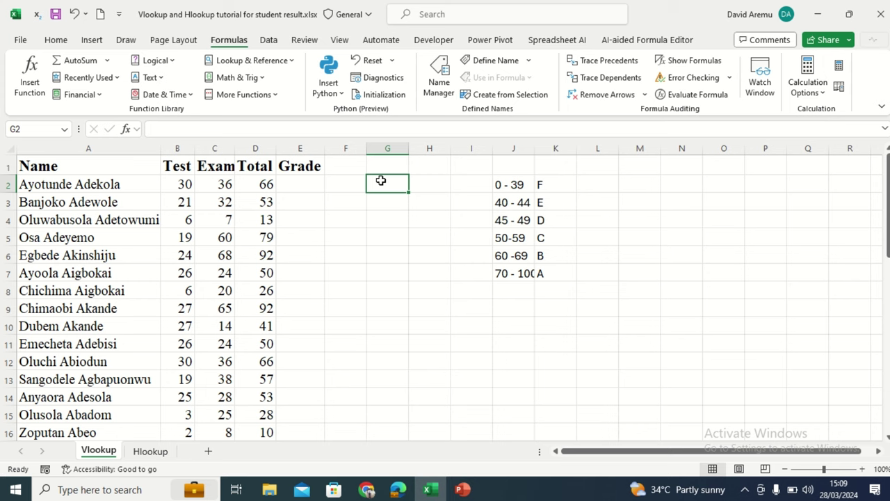
double_click(381, 181)
text(0)
key(Return)
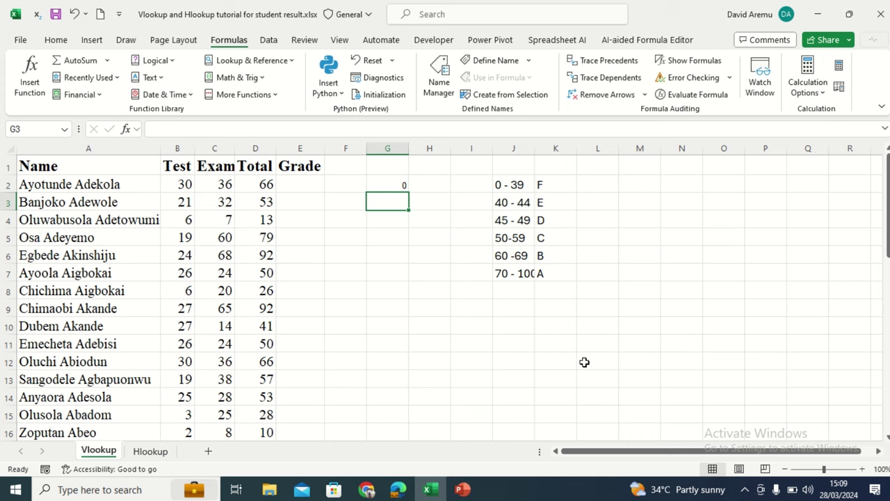
text(40)
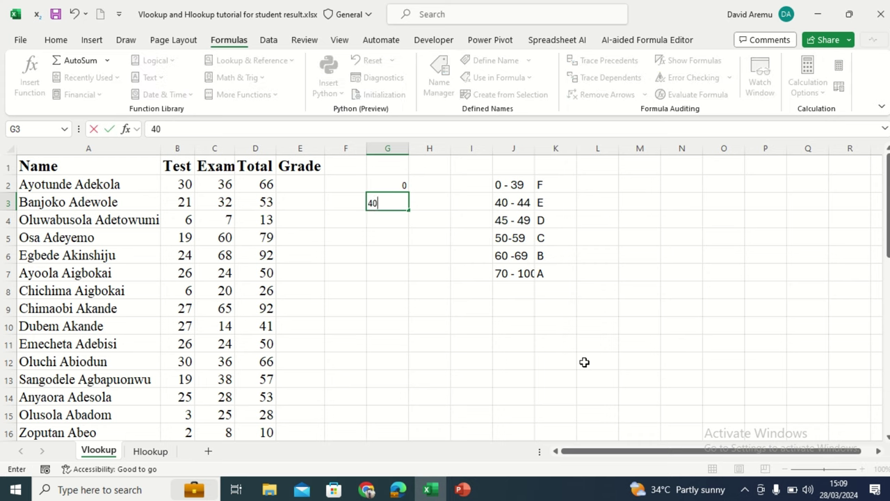
key(Return)
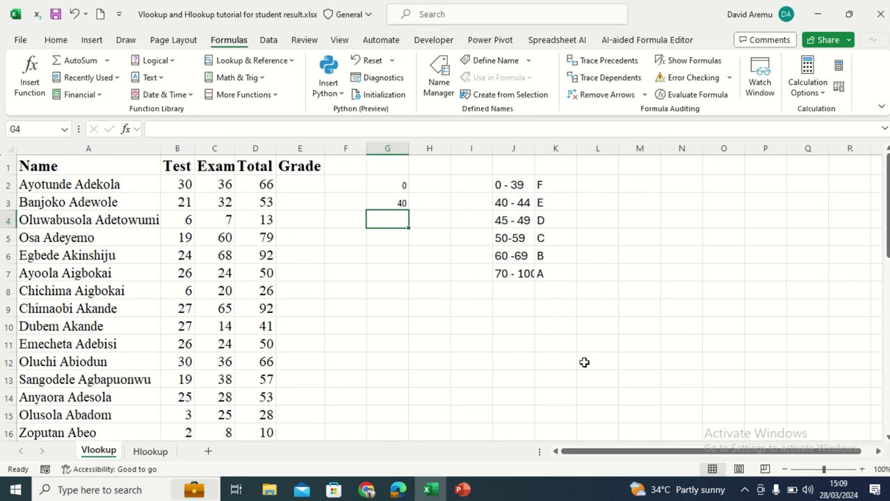
text(45)
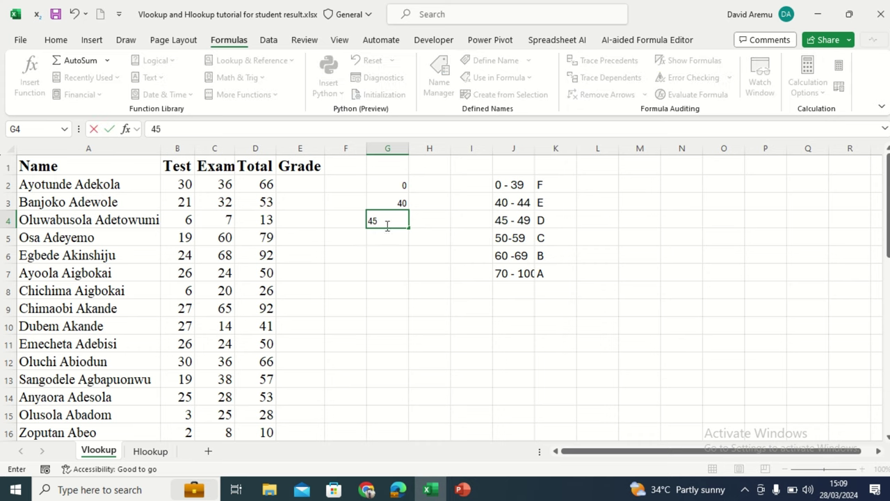
click(385, 244)
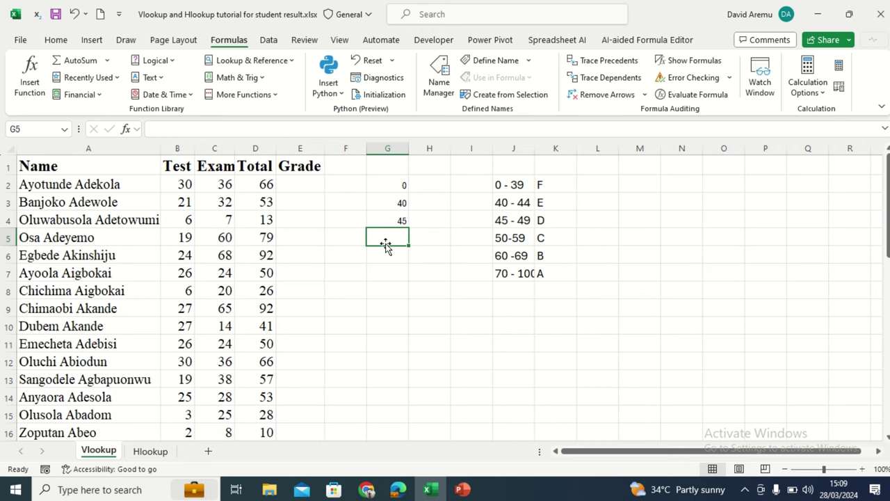
text(50)
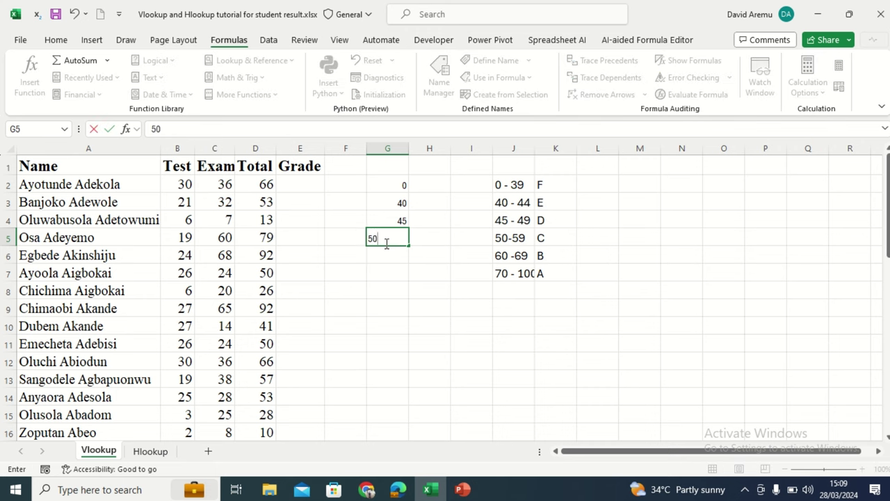
click(388, 249)
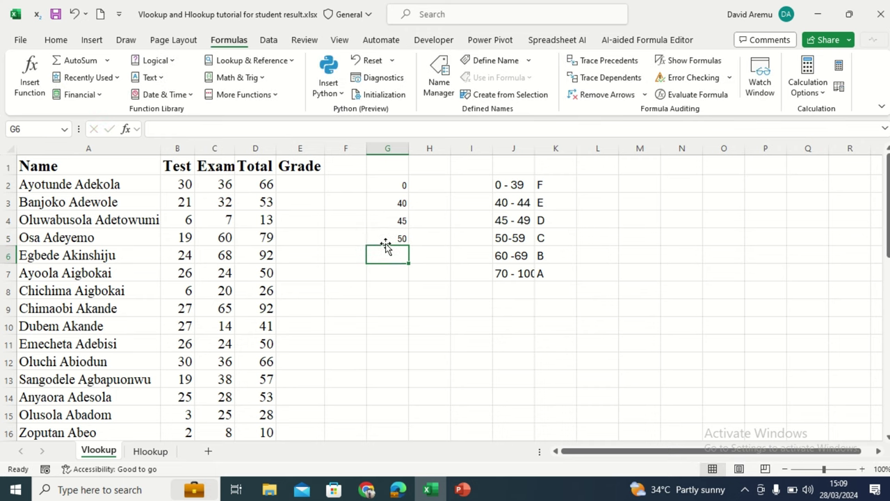
text(60)
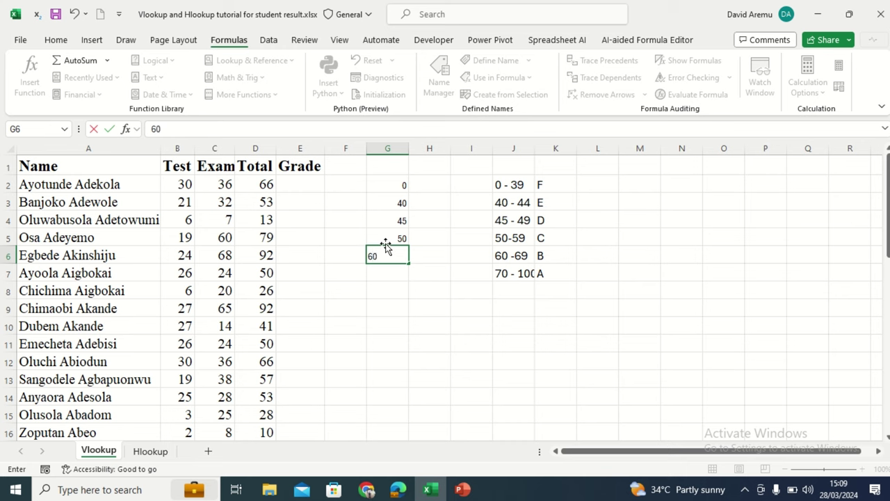
key(Return)
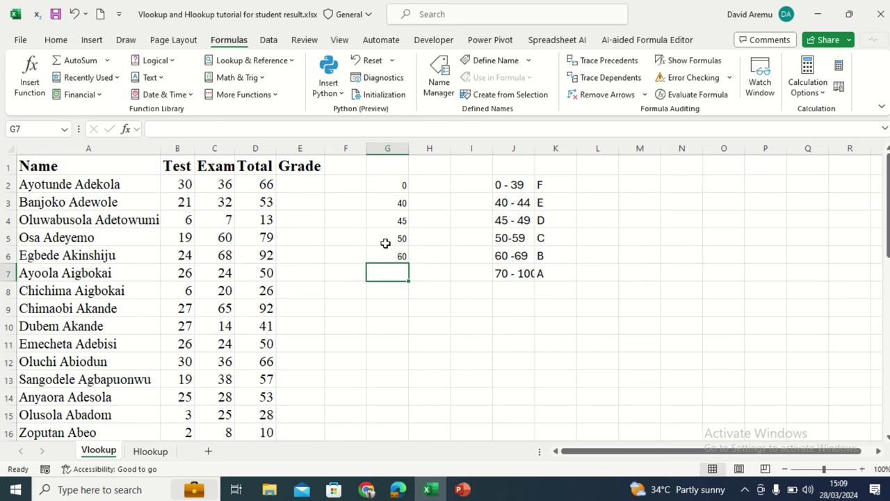
text(70)
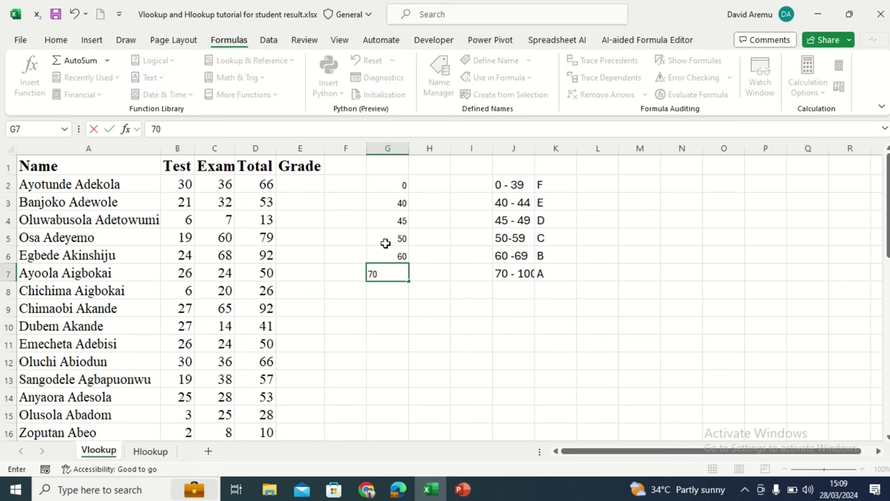
click(437, 291)
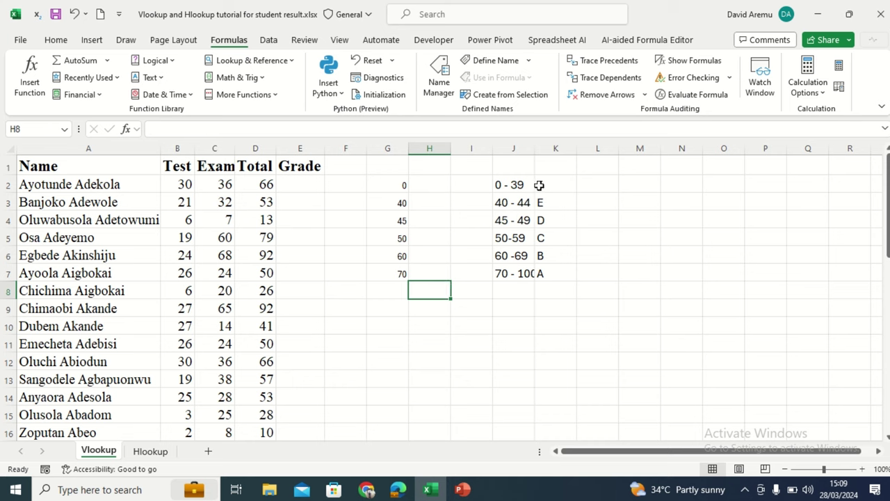
Step: Copy the grade letters F to A from K2:K7 into H2:H7 beside the lower score limits
drag(539, 185, 544, 268)
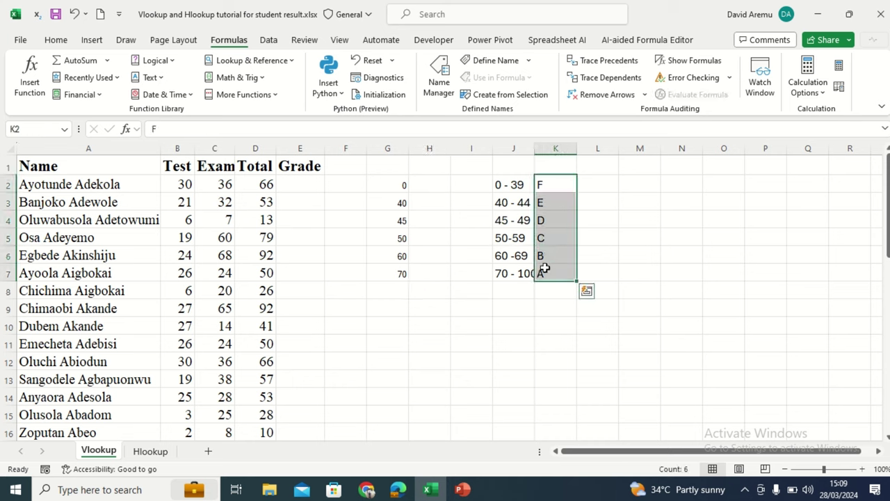
key(ctrl+c)
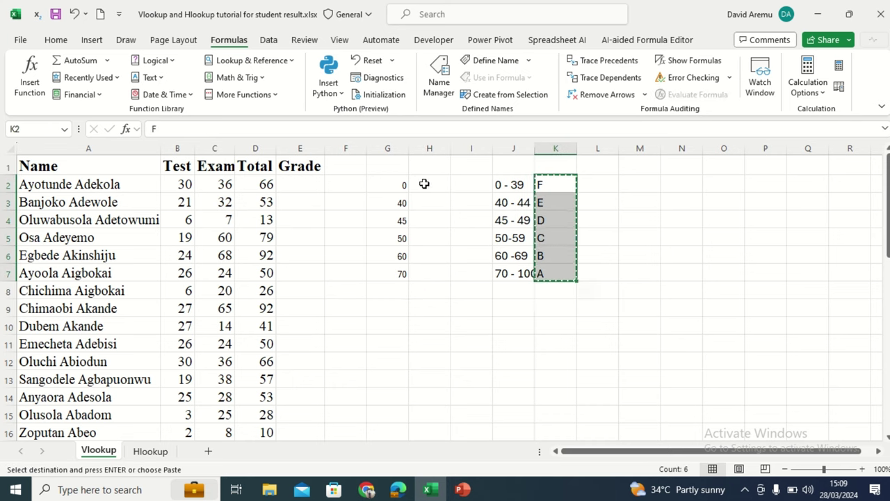
click(425, 185)
key(ctrl+v)
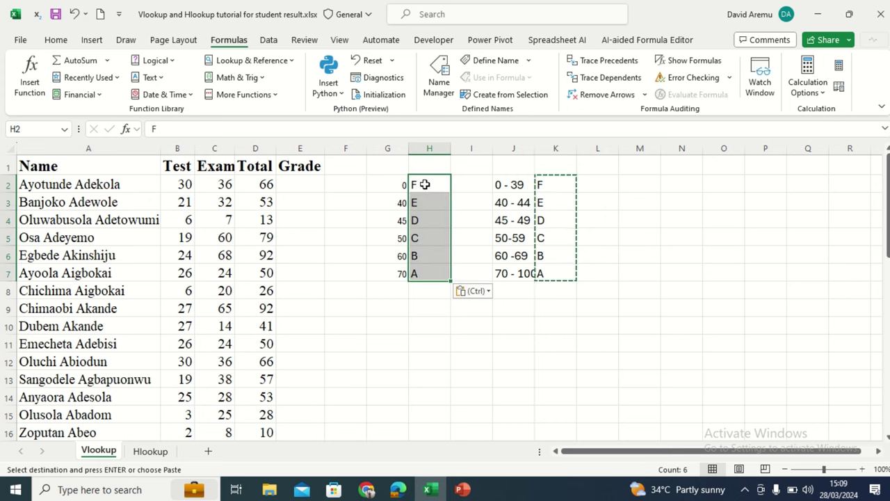
click(423, 301)
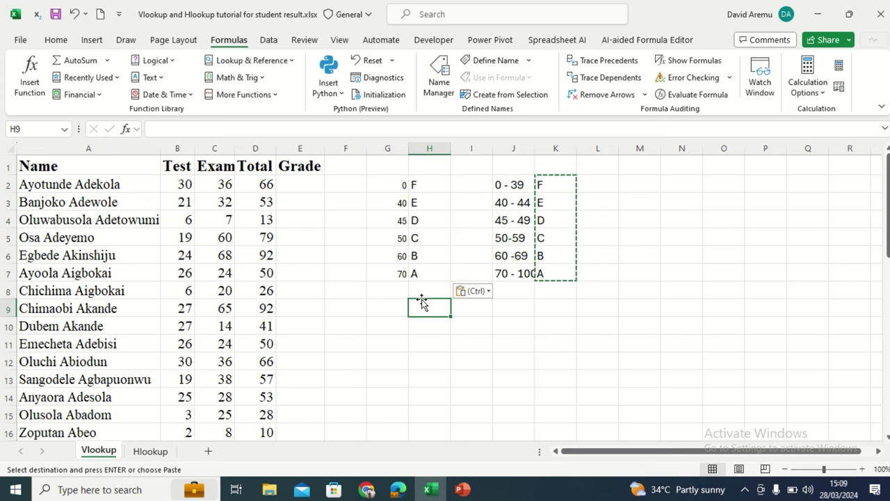
Step: Narrow column G to suit the lower score limits and select the first Grade cell, E2
click(383, 187)
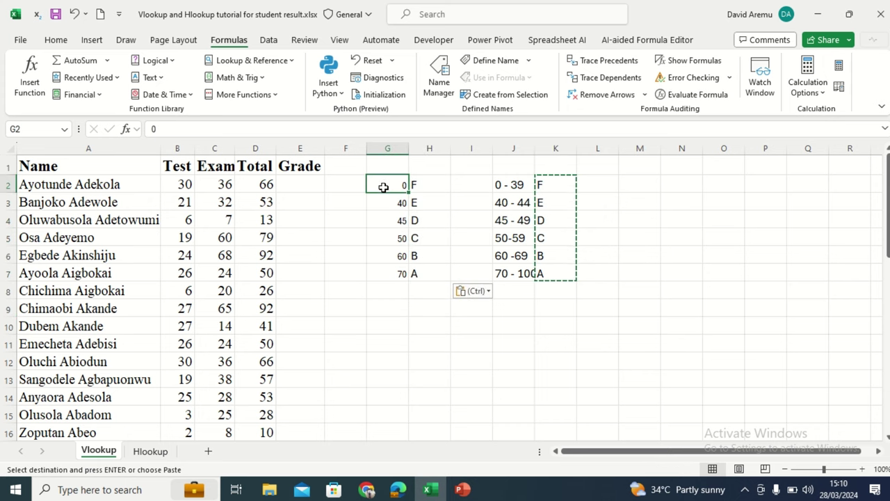
double_click(409, 148)
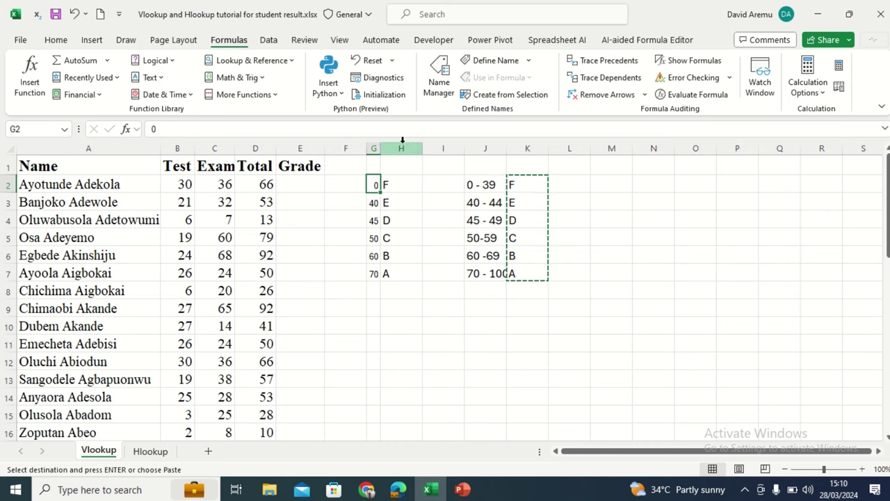
mouse_move(382, 151)
mouse_down()
mouse_move(441, 149)
mouse_move(400, 151)
mouse_up()
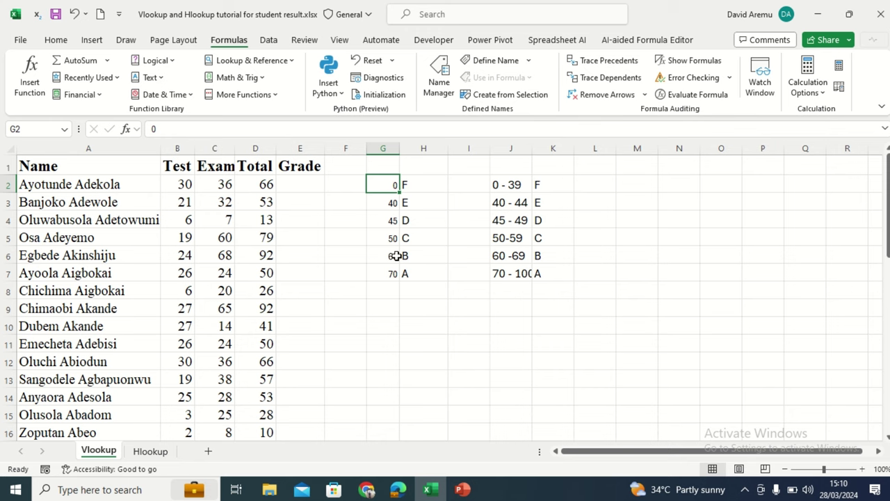
click(294, 182)
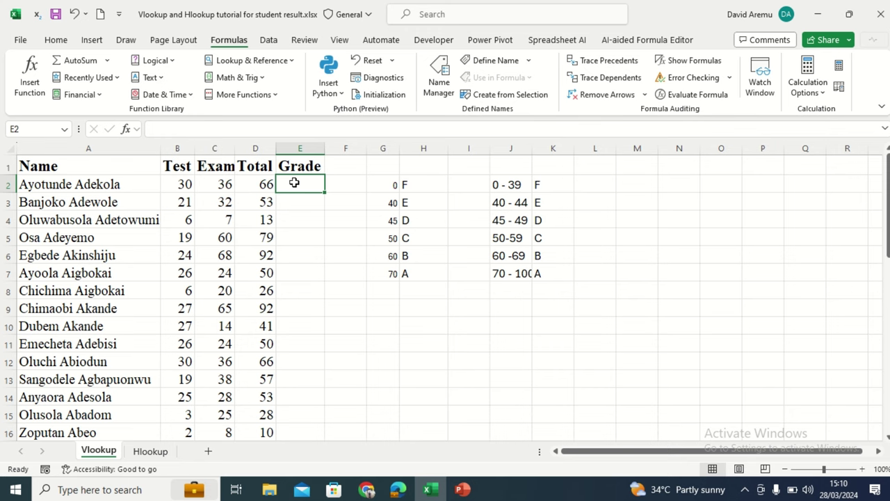
text(=vloo)
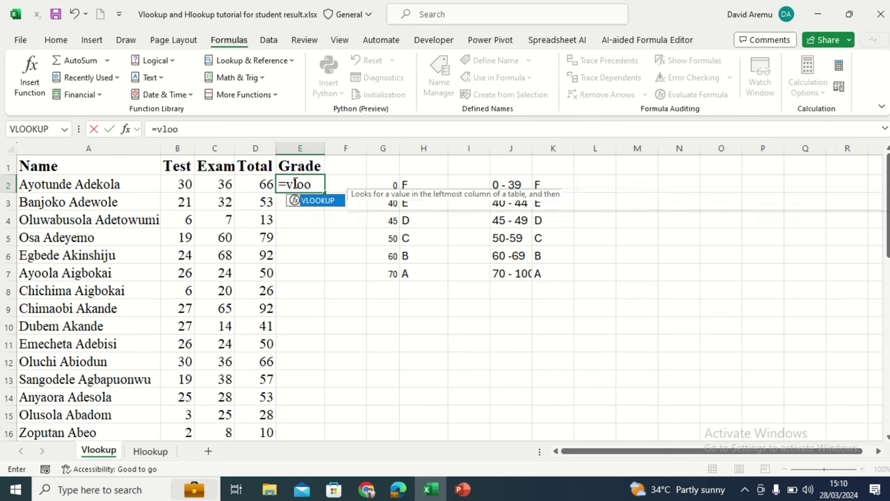
key(BackSpace)
key(BackSpace)
key(BackSpace)
key(BackSpace)
key(BackSpace)
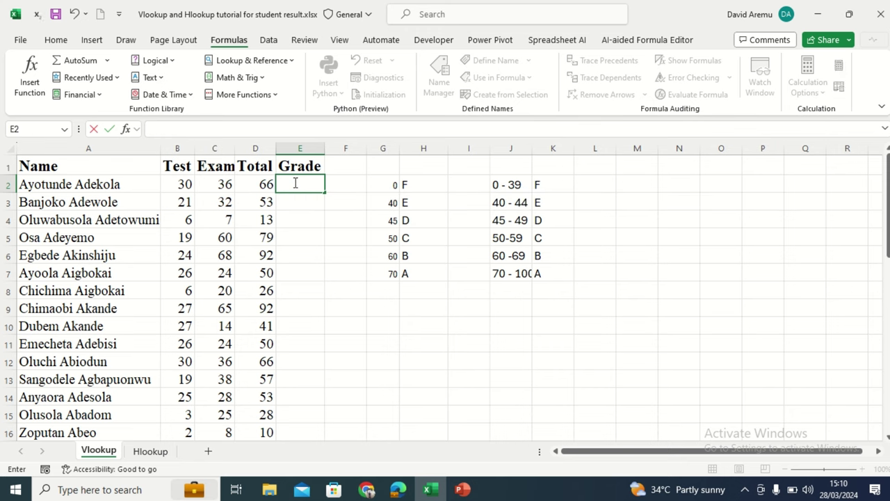
Step: Start a VLOOKUP formula in E2 with the first student's total in D2 as the lookup value
text(=vloo)
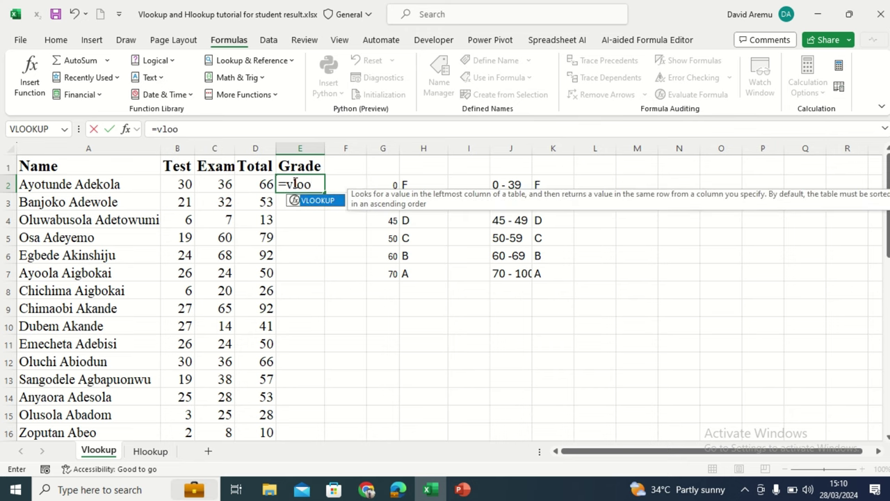
key(Tab)
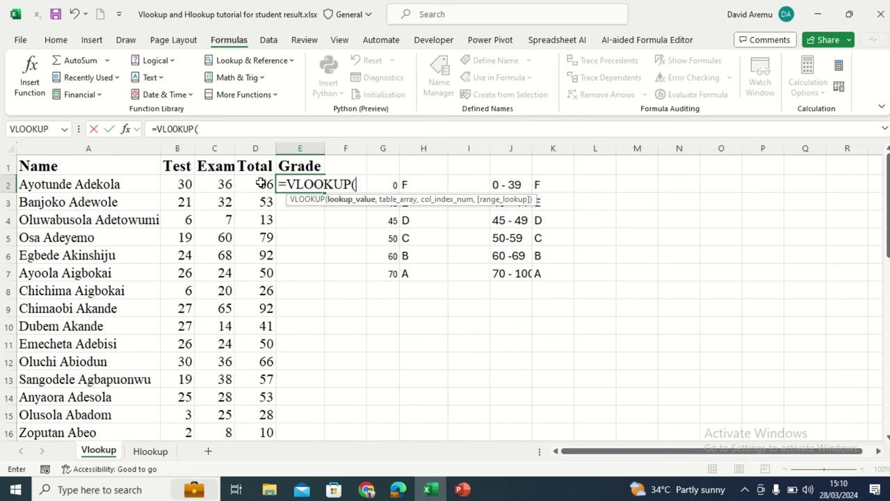
click(261, 182)
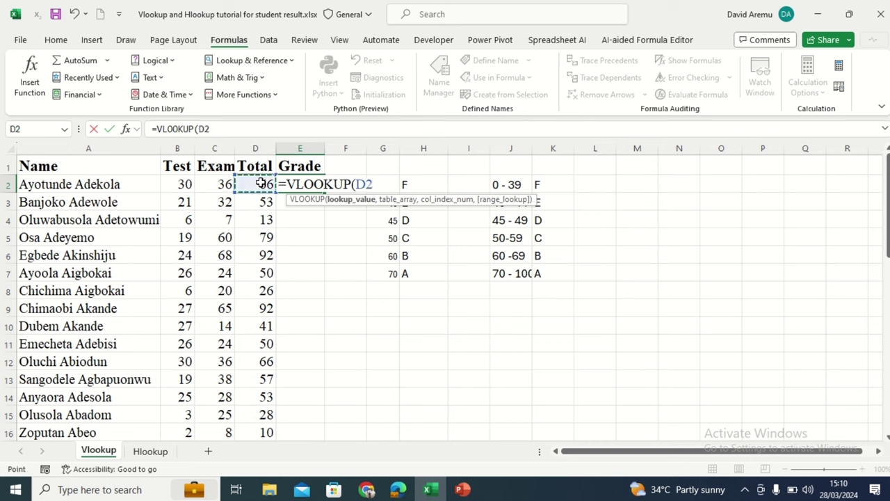
text(,)
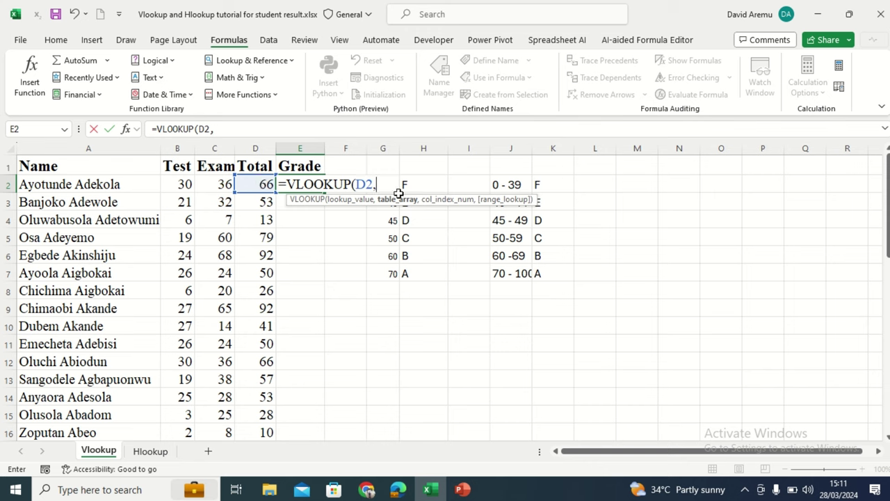
Step: Add the absolute range $G$2:$H$7 as the formula's table array and 2 as its column index, ready for the match type
drag(420, 181, 390, 270)
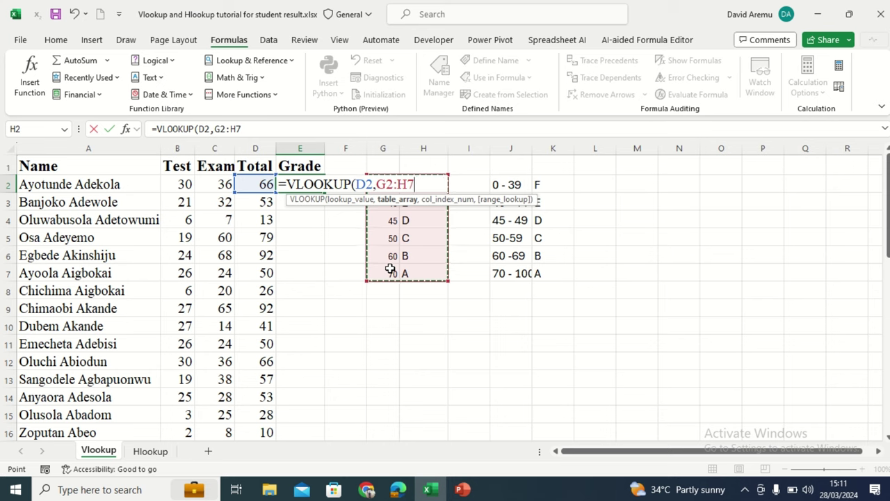
key(F4)
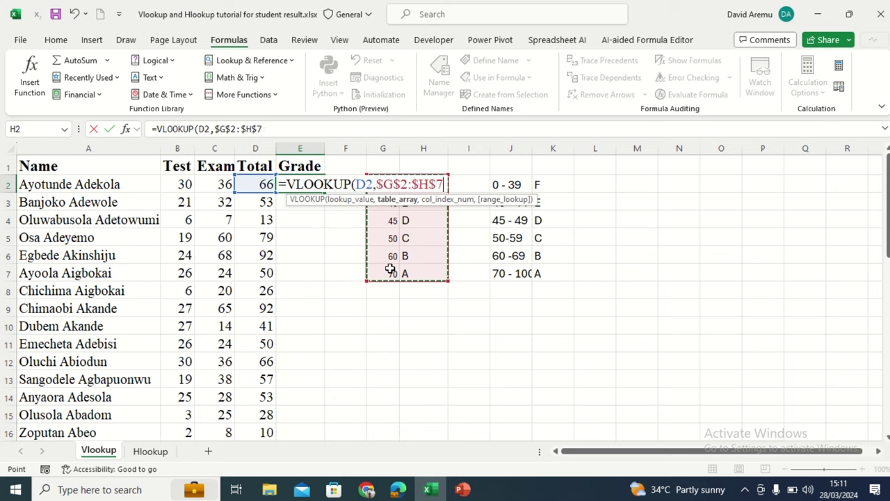
text(,)
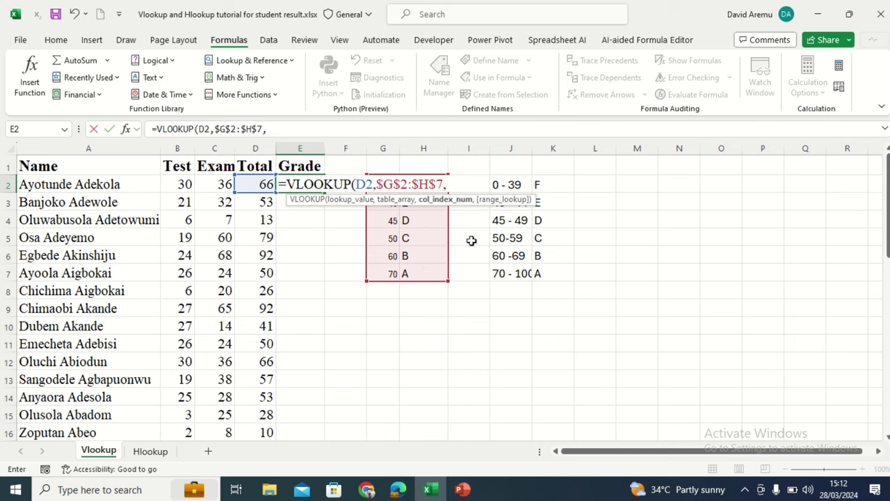
text(3)
key(BackSpace)
text(2)
text(,)
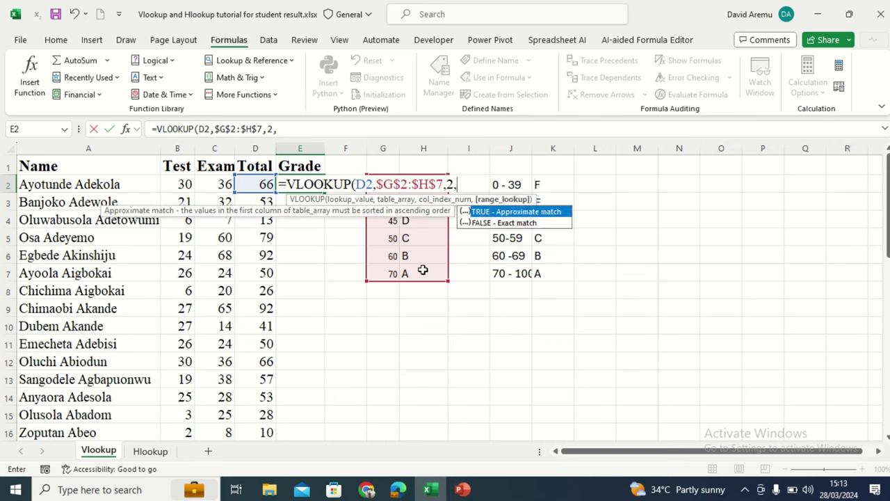
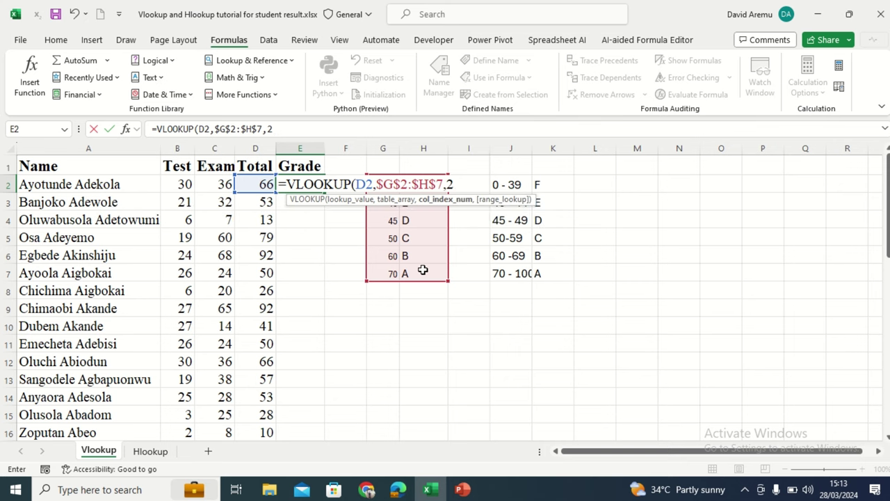
Step: Complete the VLOOKUP formula in E2 with TRUE (approximate match) as its range lookup argument
key(Return)
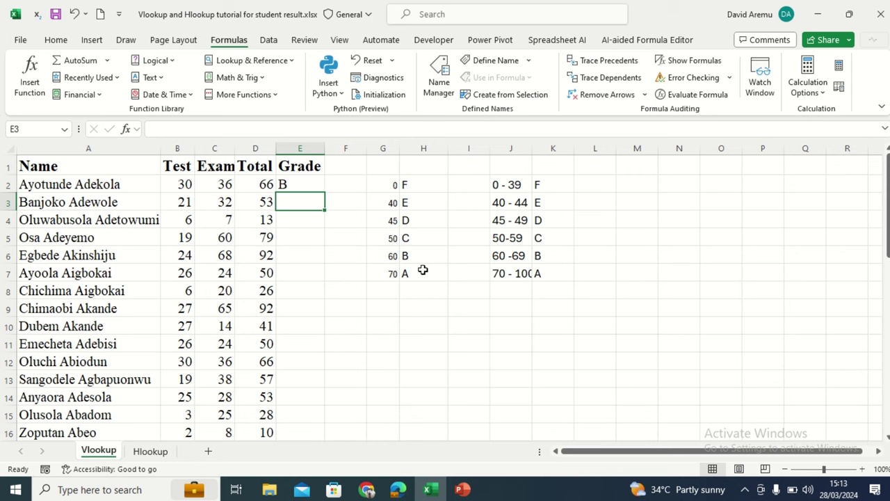
click(313, 184)
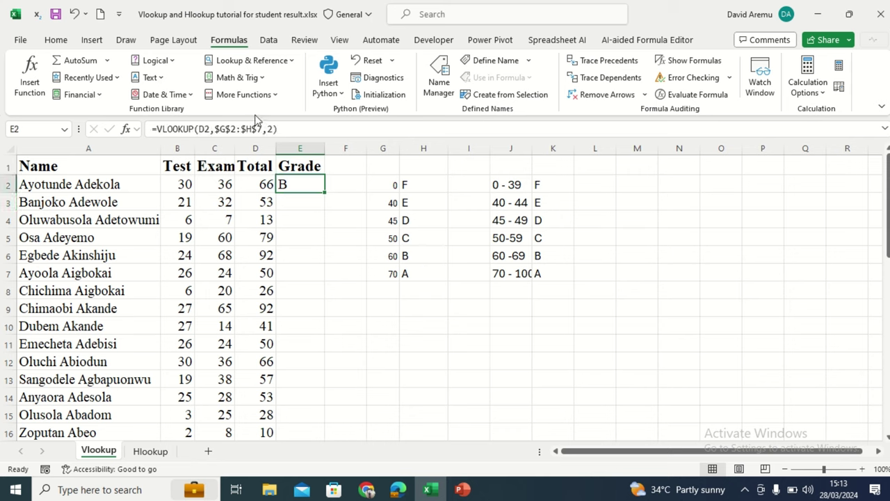
click(273, 128)
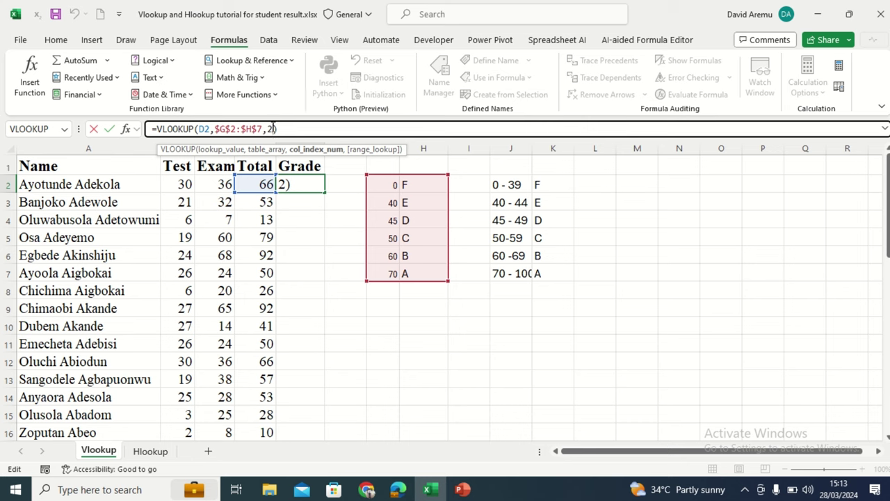
text(,TRUE)
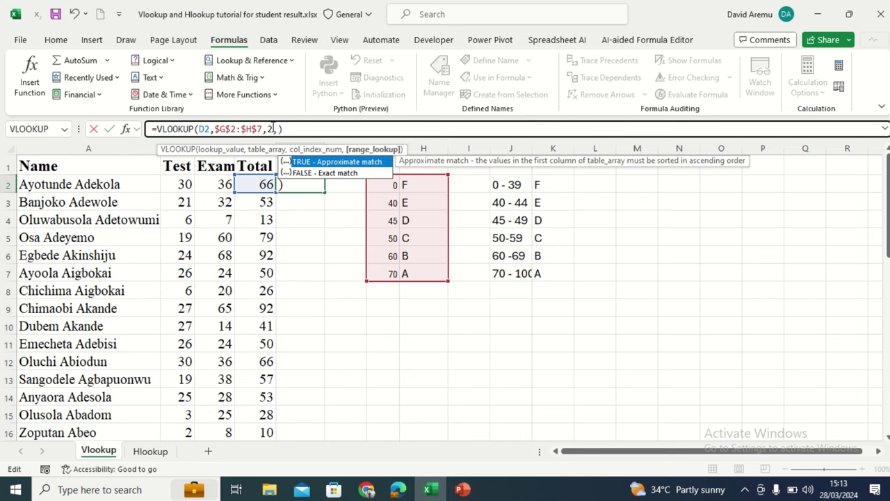
key(Tab)
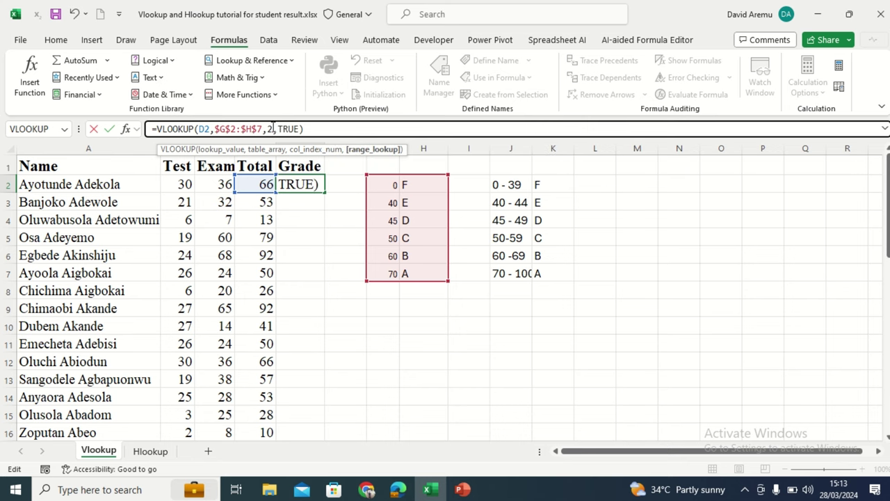
key(Return)
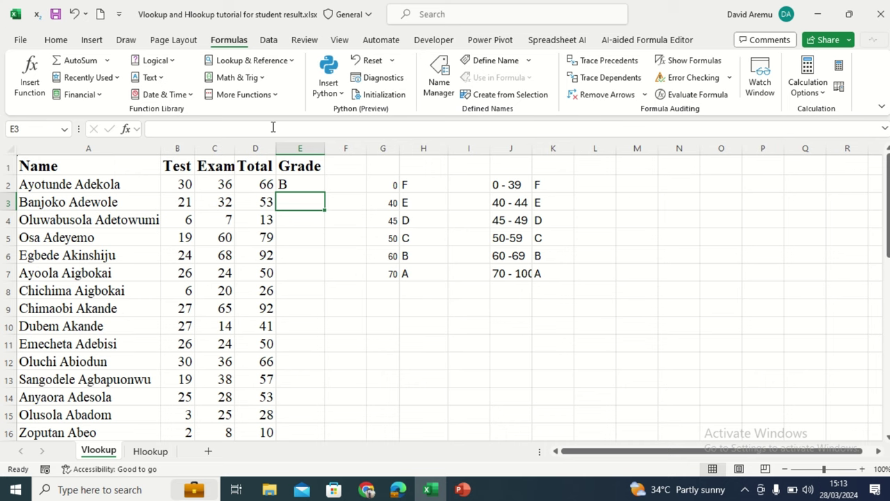
Step: Fill the VLOOKUP formula from E2 down the Grade column for all students and look over the filled rows
click(299, 181)
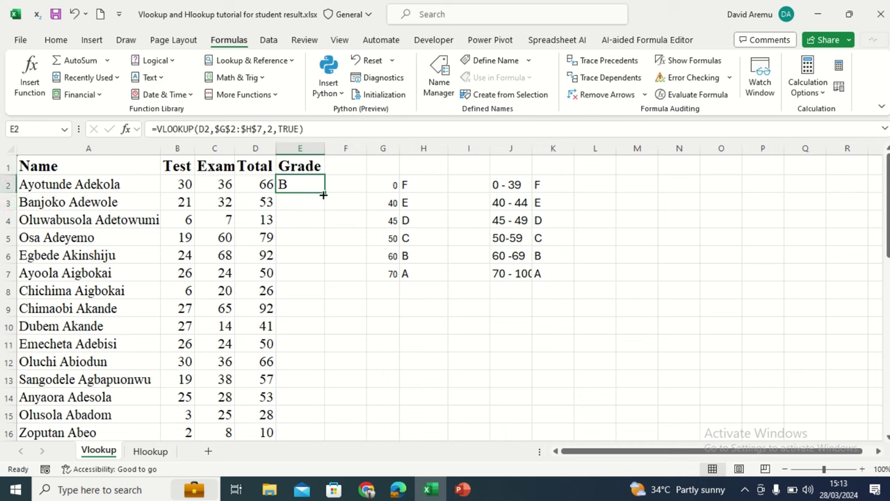
double_click(325, 194)
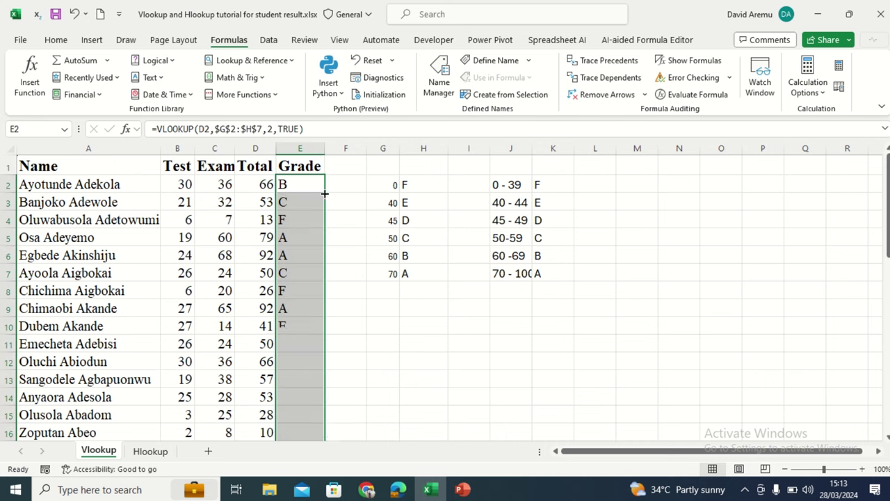
scroll(876, 301, down, 6)
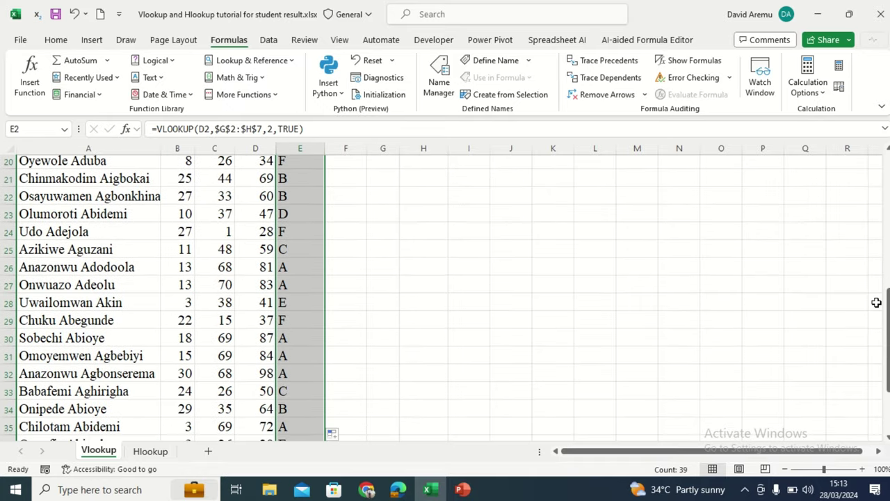
drag(882, 304, 885, 174)
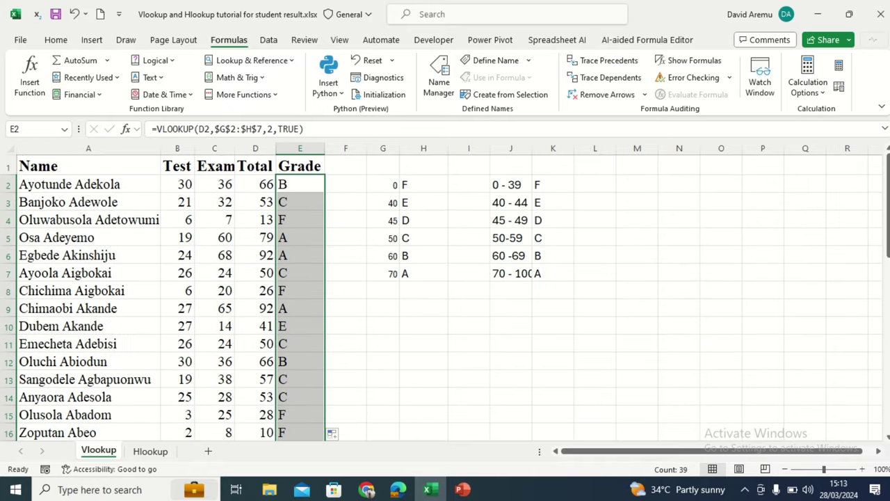
Step: Check the grades of the first few students against their totals and the grading table
click(271, 237)
click(294, 238)
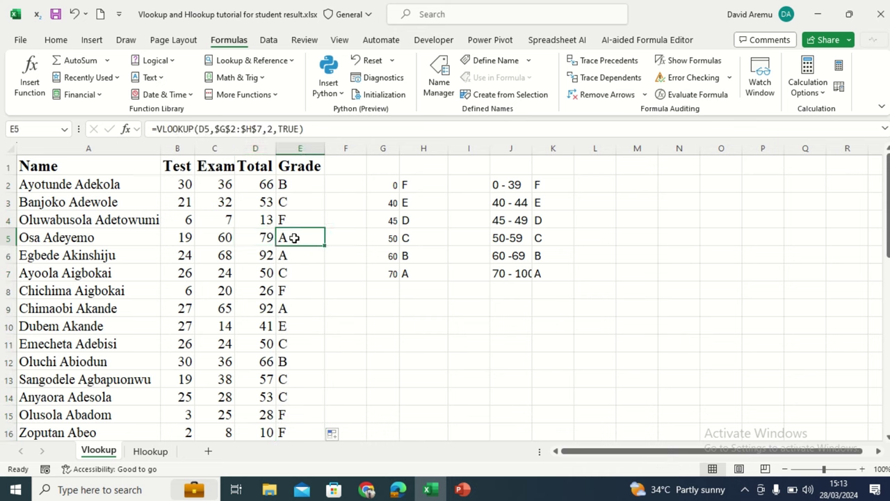
click(259, 185)
click(261, 201)
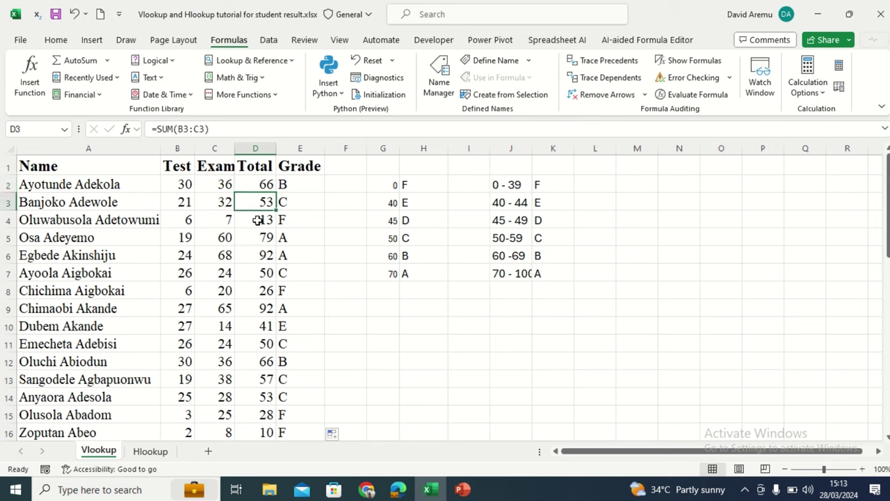
click(284, 219)
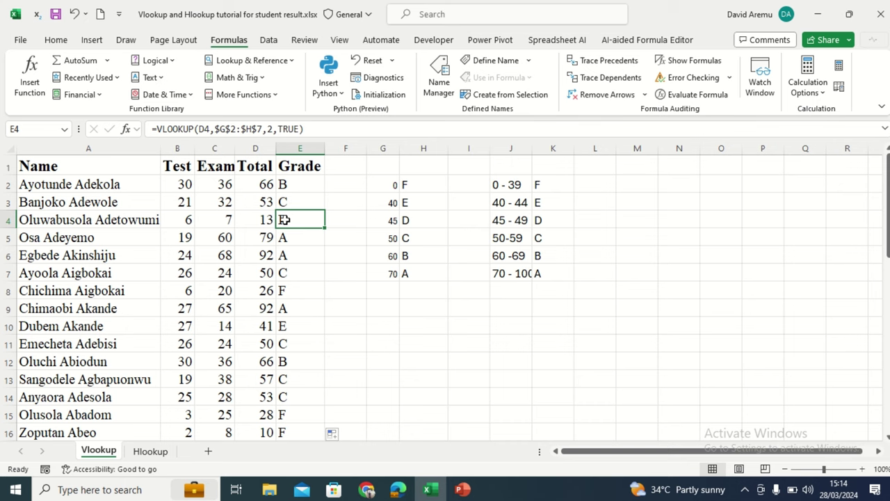
Step: Compare the vertical grading table on the Vlookup sheet with the horizontal one on the Hlookup sheet, ending on the Hlookup sheet
click(161, 453)
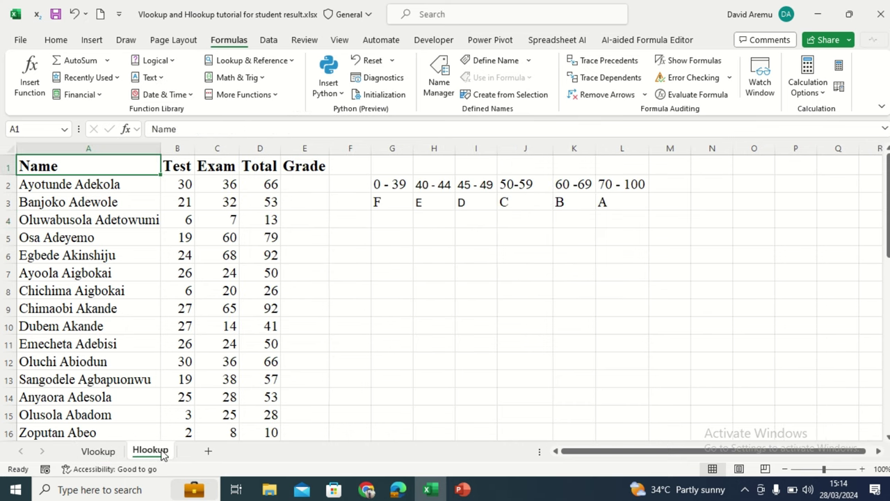
click(98, 451)
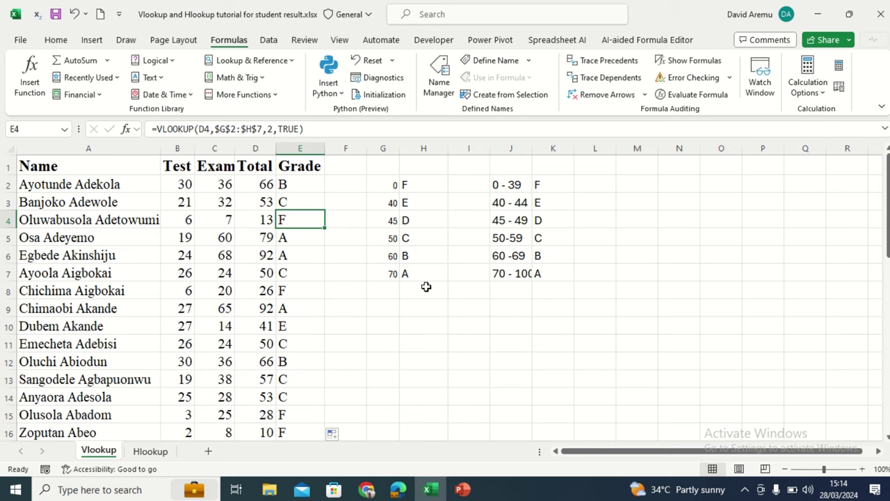
click(152, 452)
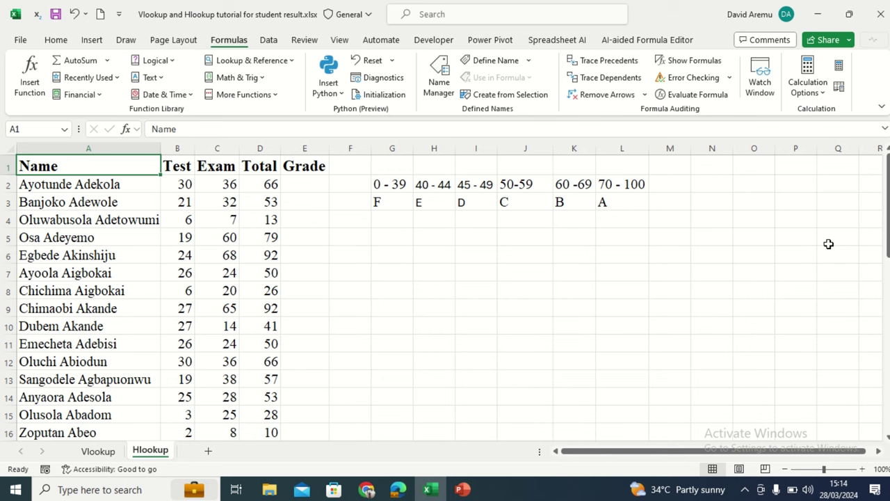
click(114, 450)
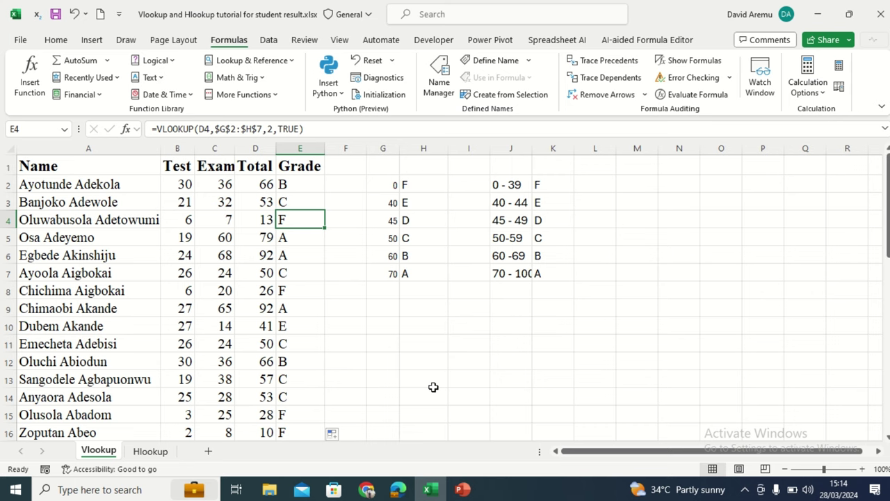
click(151, 451)
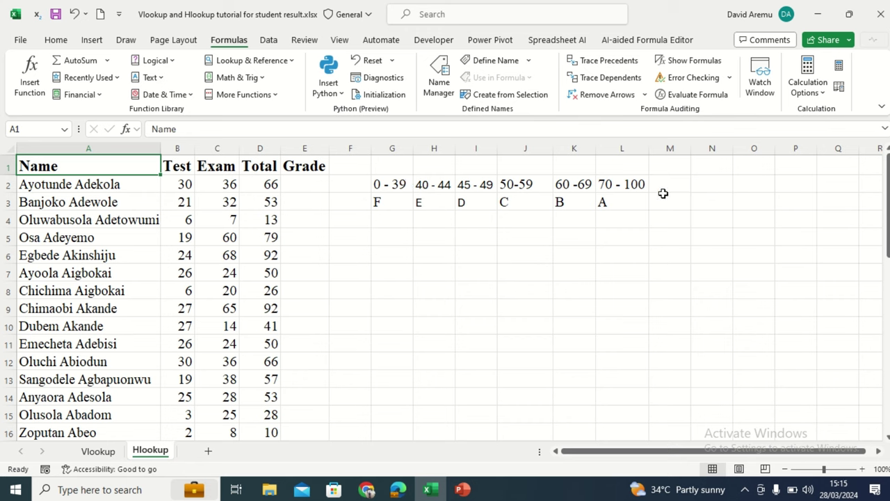
click(409, 186)
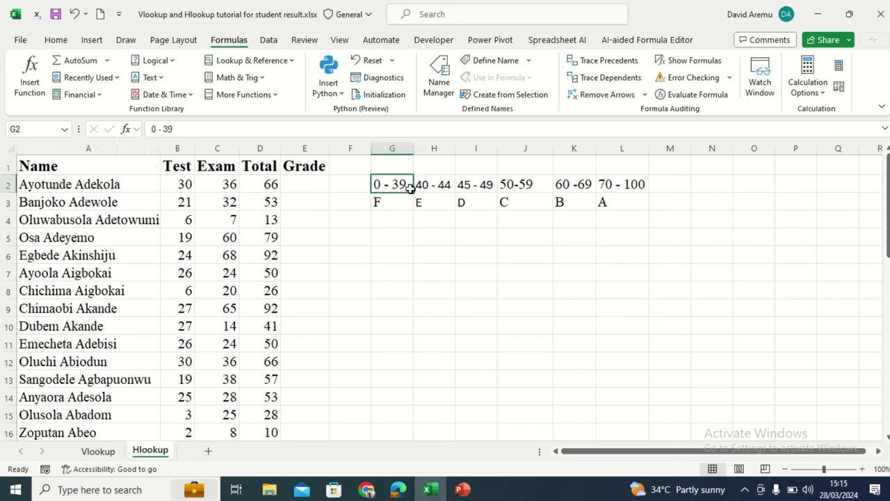
click(393, 148)
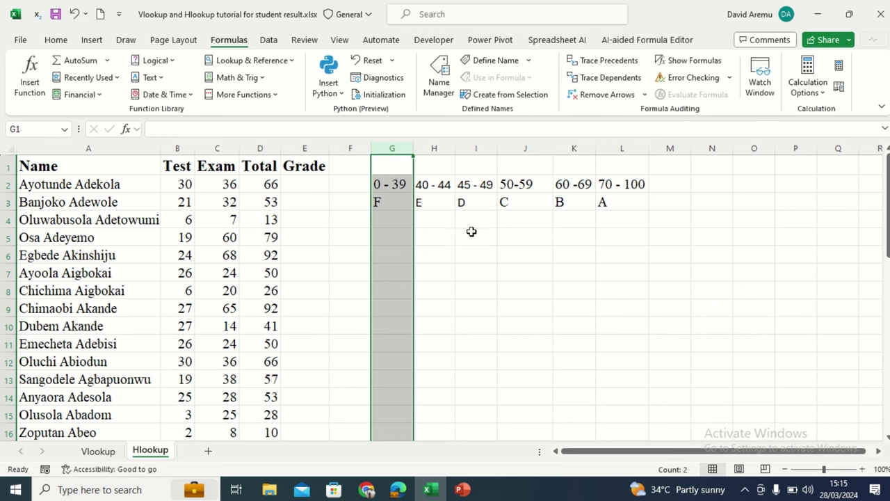
click(460, 253)
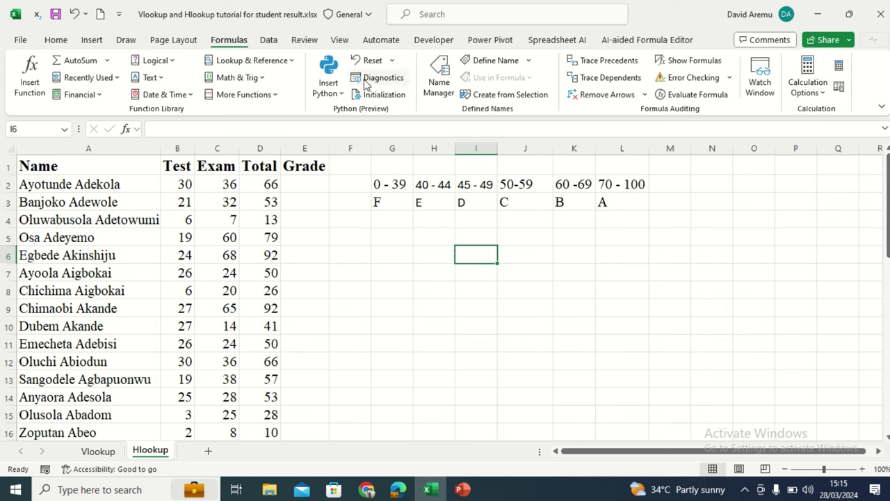
Step: Examine the argument descriptions of the HLOOKUP and VLOOKUP functions, closing each without inserting a formula
click(290, 62)
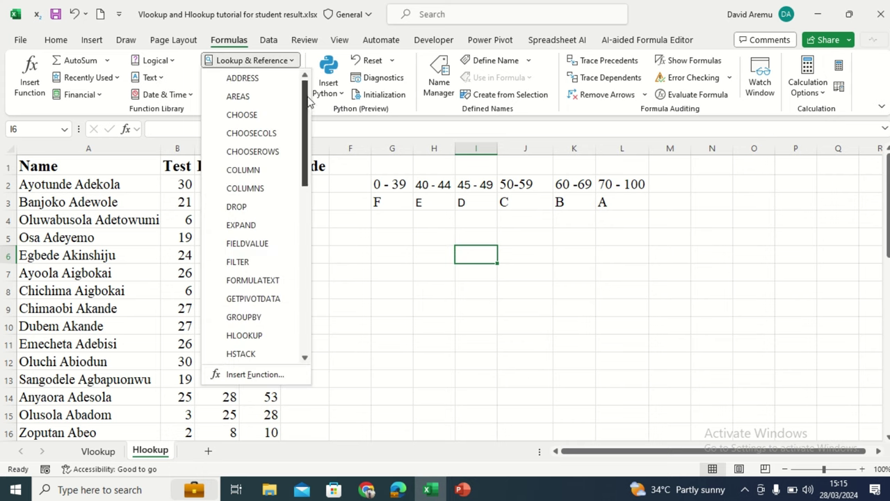
drag(309, 101, 310, 166)
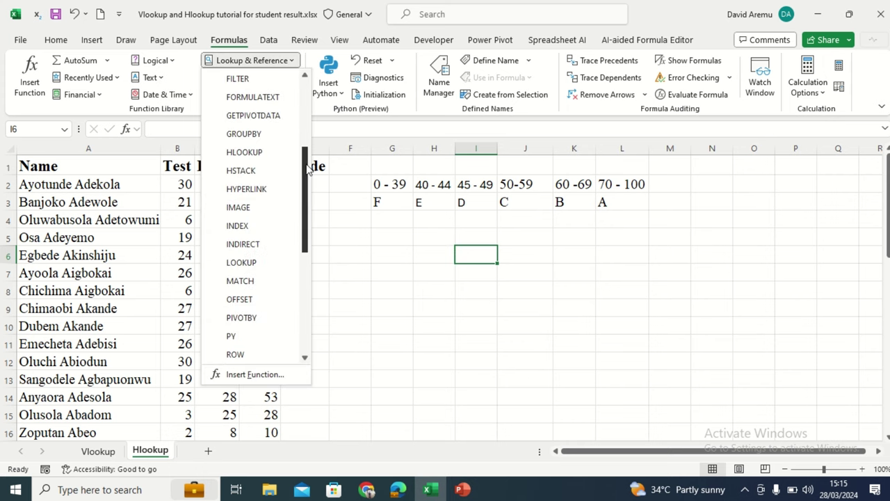
click(268, 154)
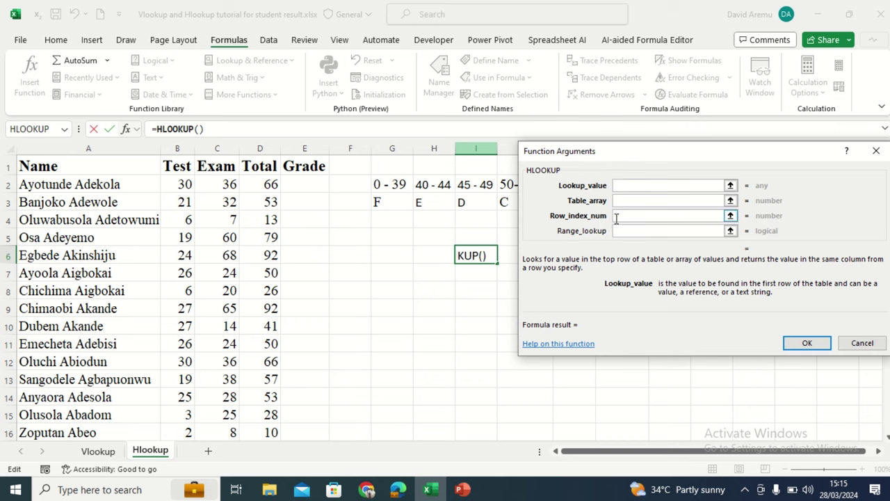
click(876, 151)
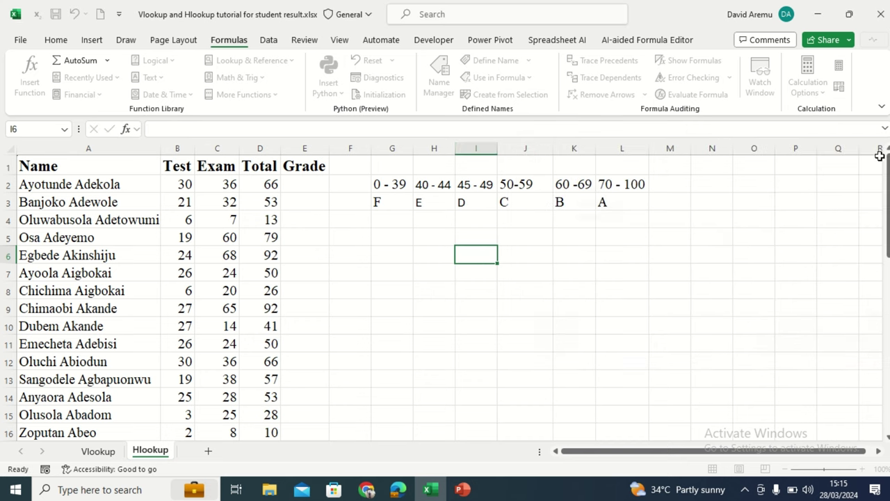
click(90, 79)
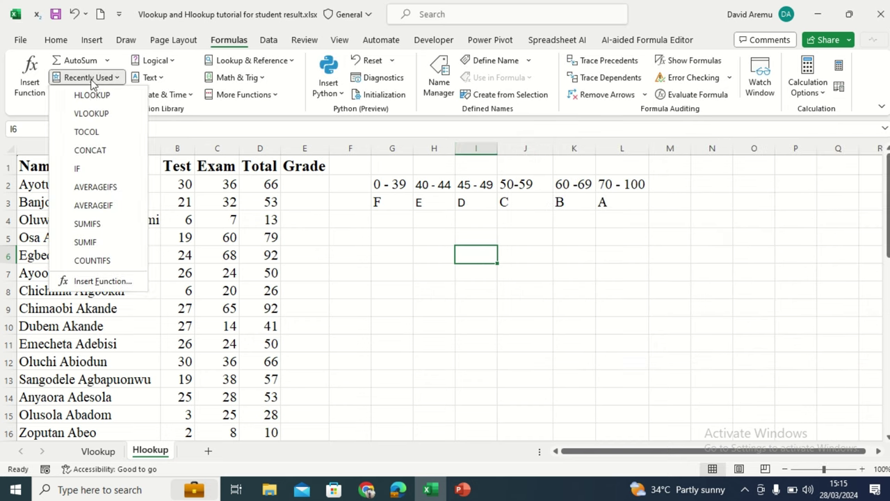
click(101, 113)
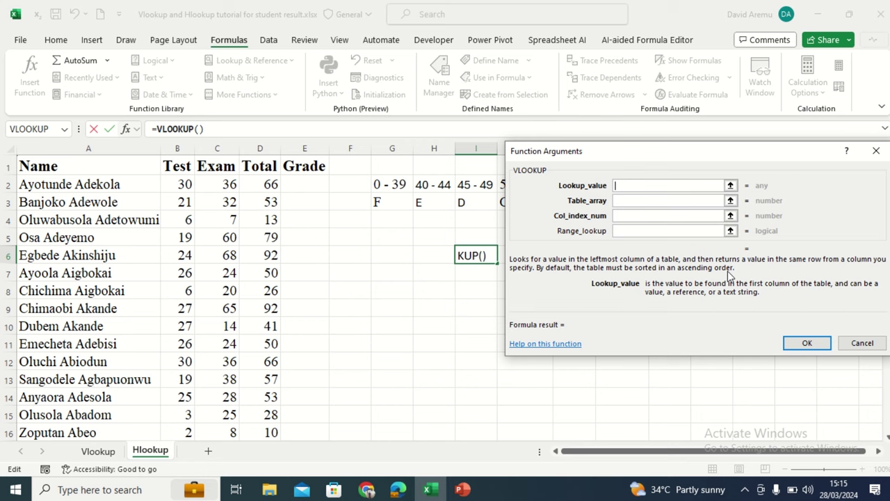
click(877, 150)
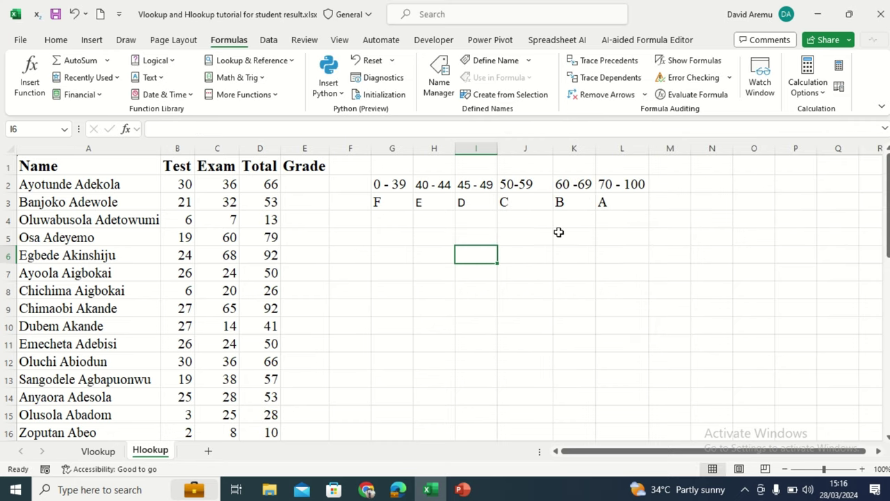
Step: Enter the lower score limits 0, 40, 45, 50, 60 and 70 across cells G6 to L6 below the grading table
click(385, 259)
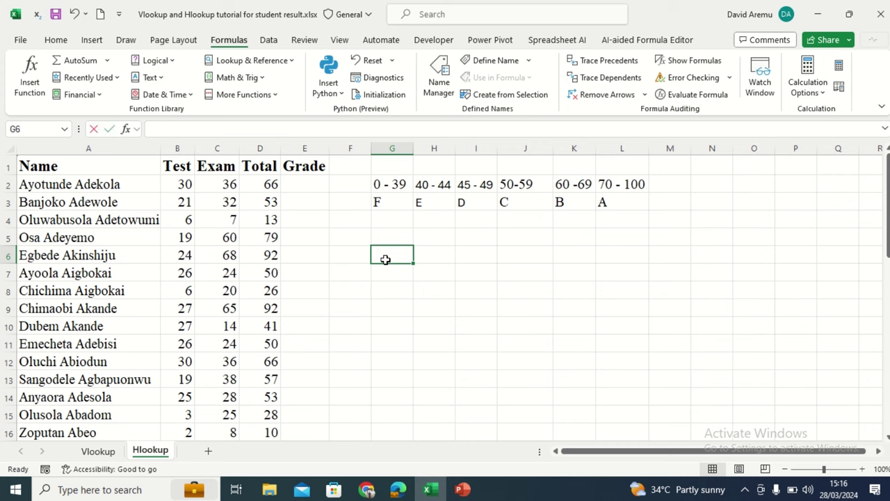
text(0)
key(Tab)
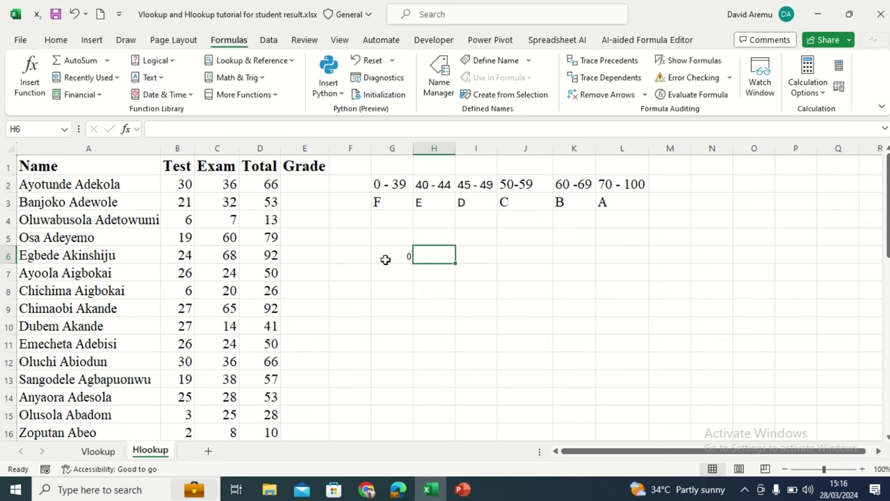
text(40)
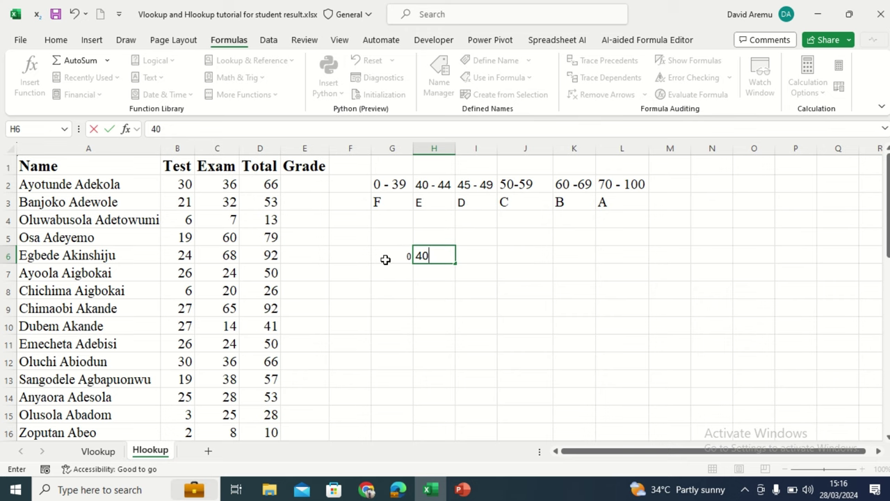
key(Tab)
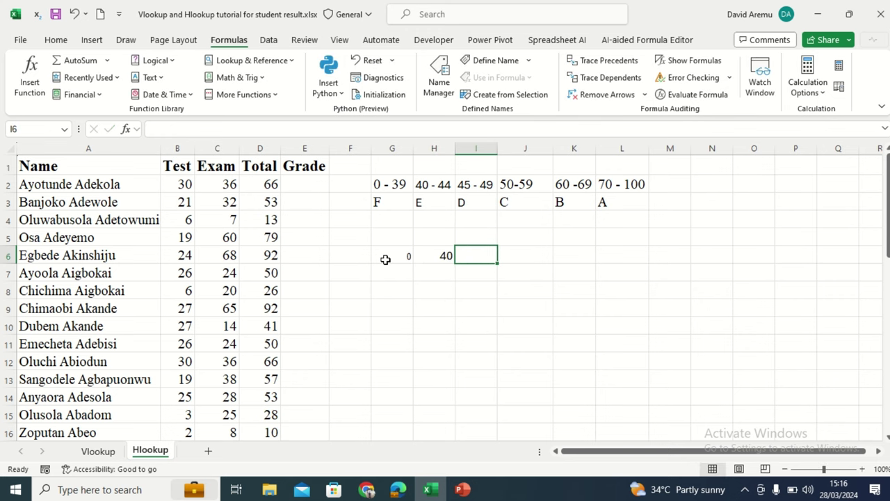
text(45)
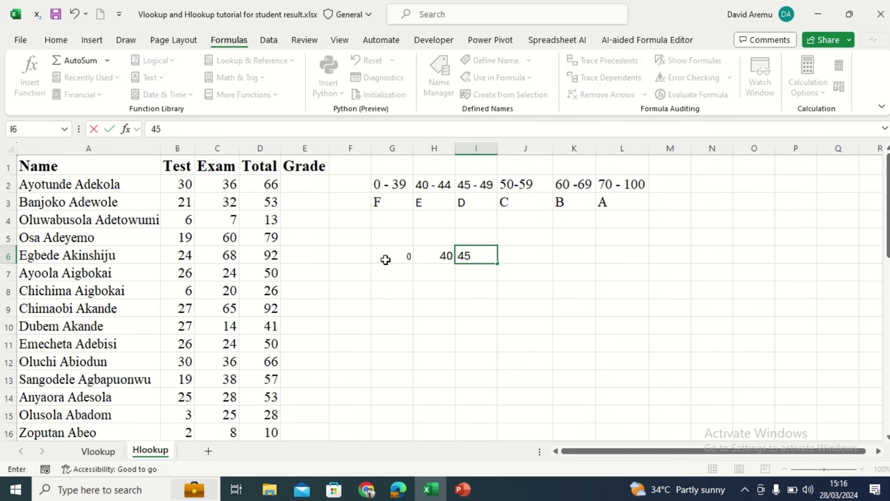
key(Tab)
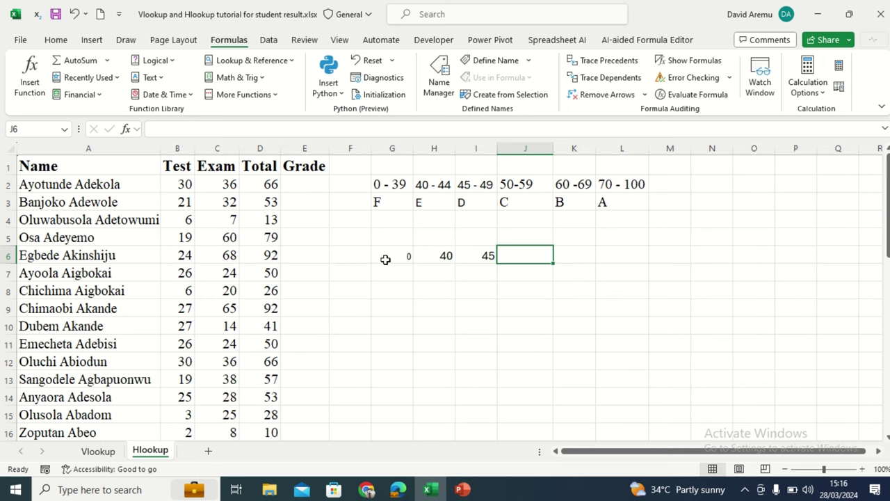
text(50)
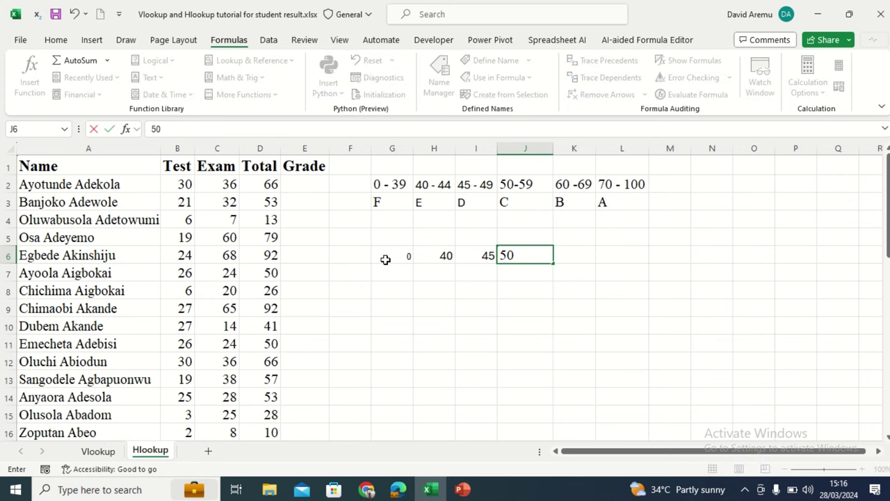
key(Tab)
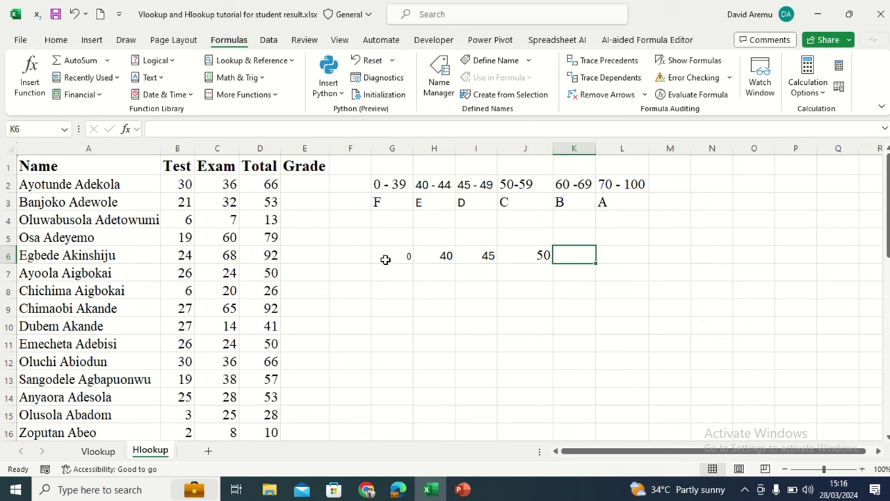
text(60)
key(Tab)
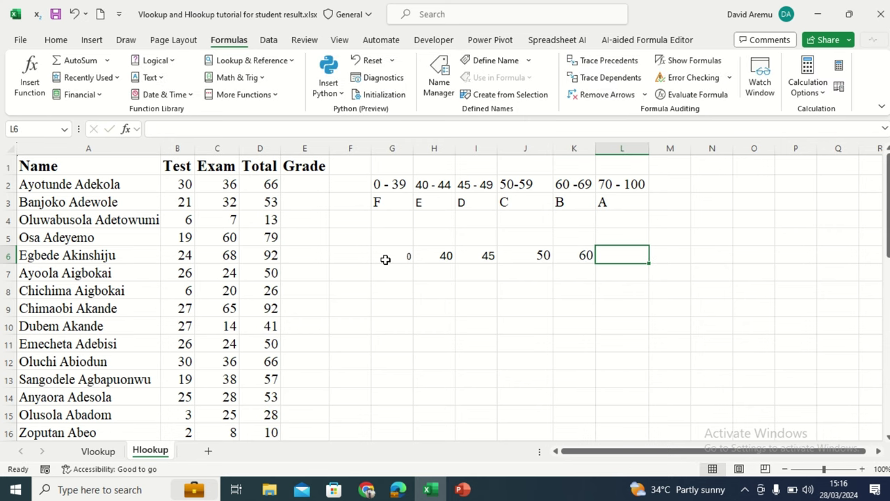
text(70)
click(359, 287)
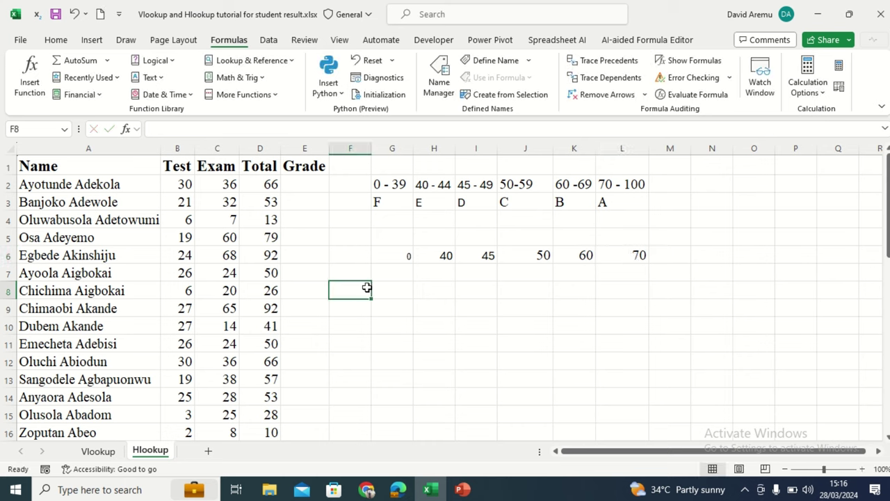
Step: Clear cell G6 and re-enter 0 as the first lower score limit
click(397, 255)
key(Delete)
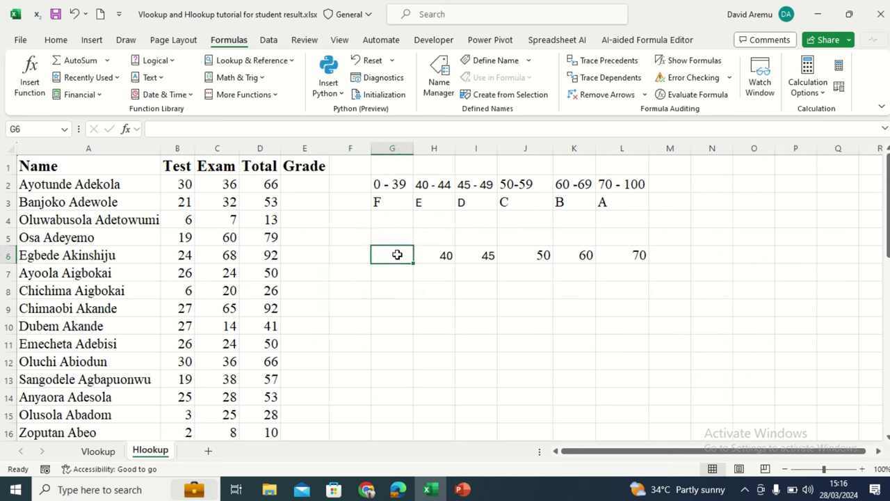
text(0)
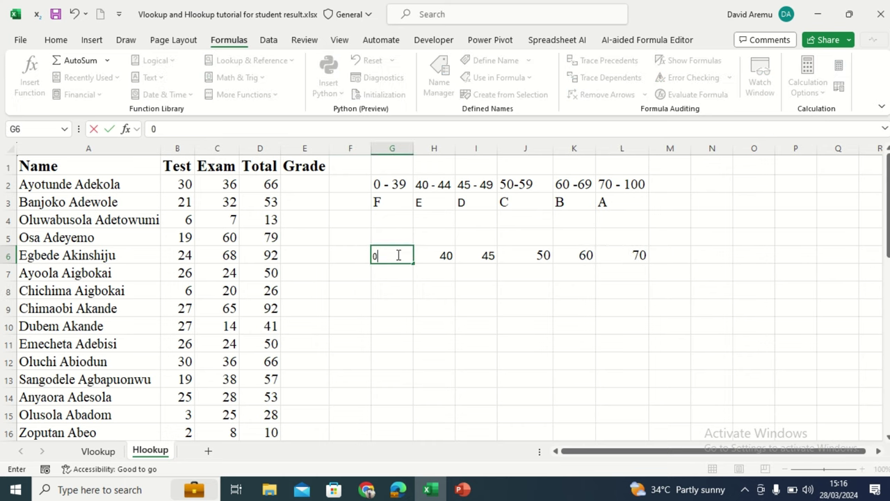
key(Return)
Step: Copy the grade letters F to A from G3:L3 into row 7, directly under the lower score limits, starting at G7
drag(381, 201, 611, 204)
key(ctrl+c)
click(394, 274)
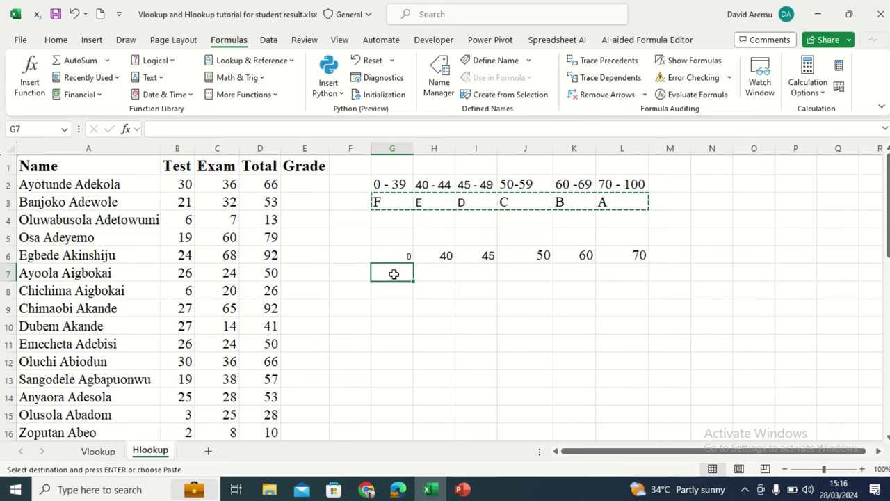
key(ctrl+v)
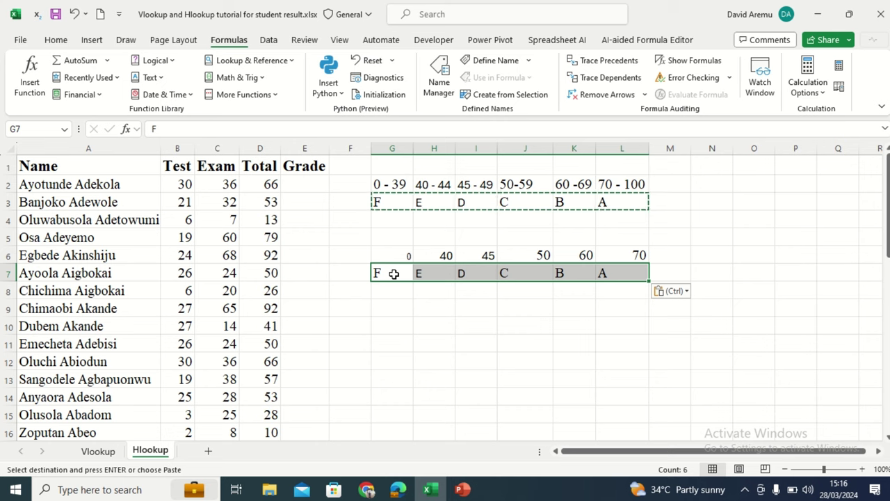
click(377, 416)
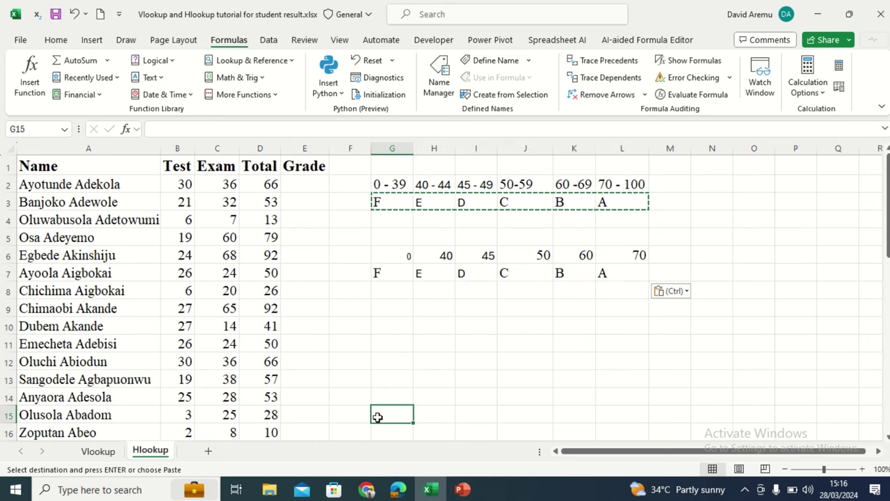
click(388, 274)
click(56, 41)
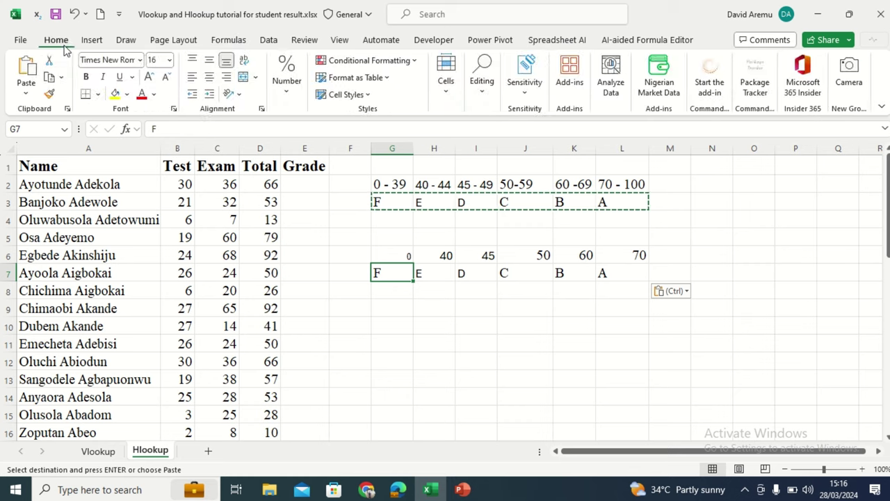
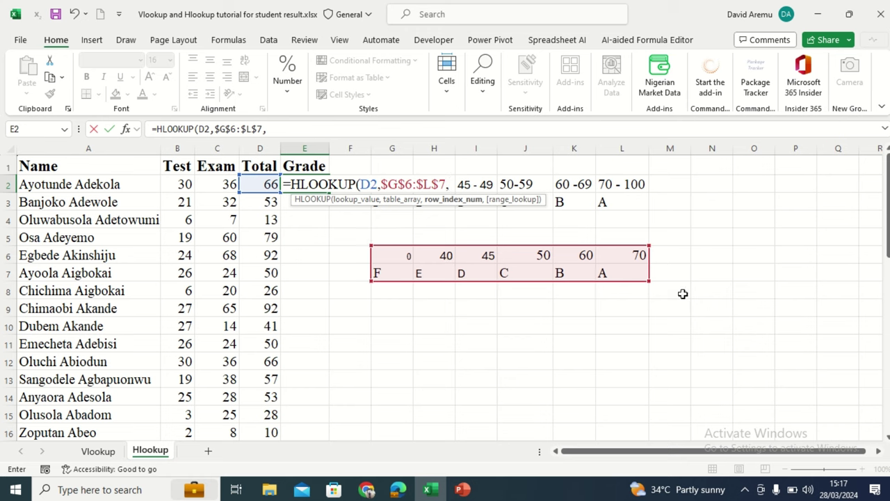
Step: Complete the HLOOKUP formula in E2 with row index 2 and approximate match, giving =HLOOKUP(D2,$G$6:$L$7,2,TRUE)
text(2)
text(,)
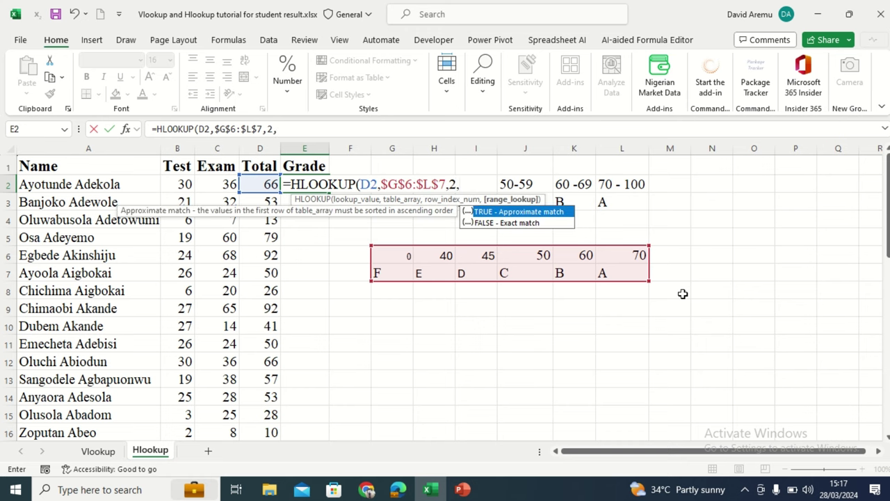
key(Tab)
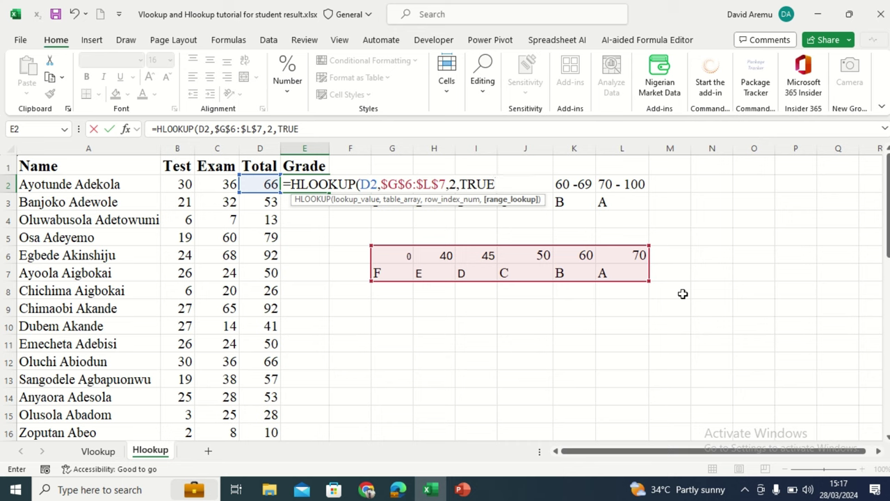
key(Return)
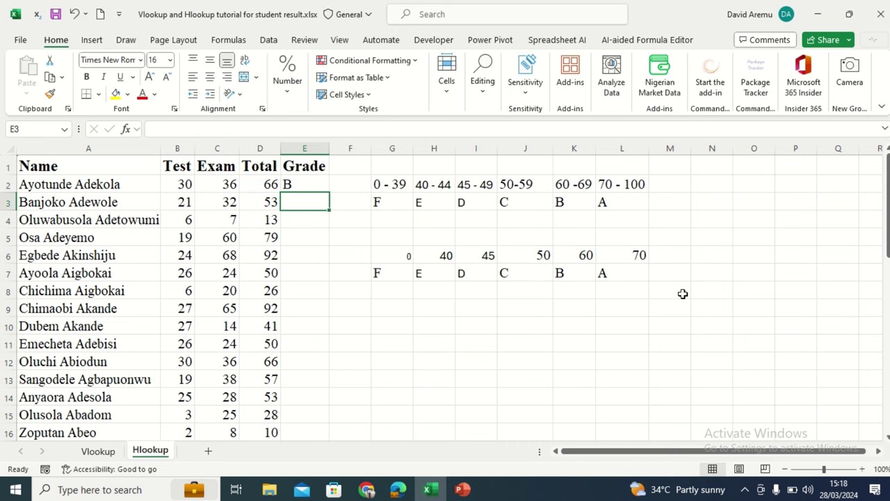
Step: Fill the HLOOKUP formula from E2 down the Grade column for all students
click(308, 183)
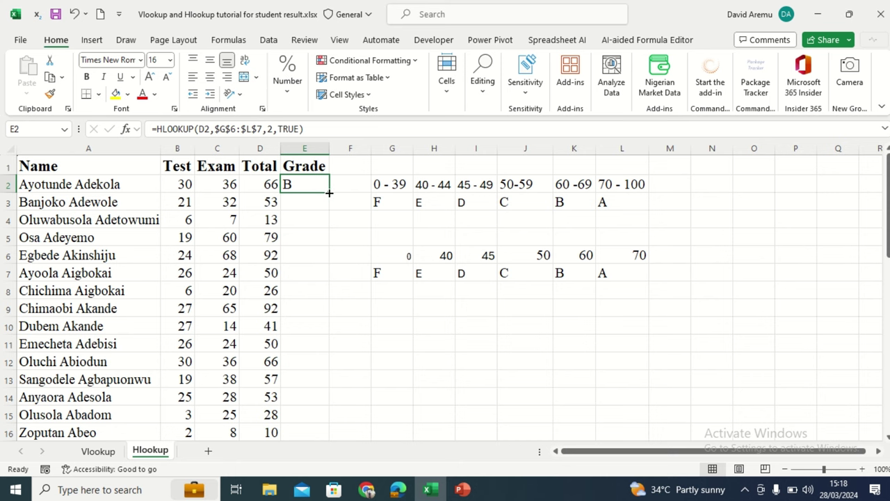
double_click(329, 193)
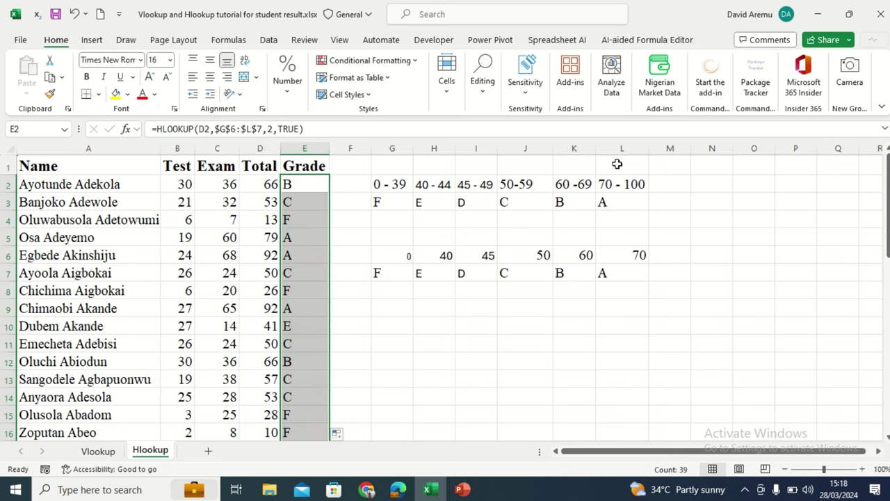
mouse_move(888, 195)
mouse_down()
mouse_move(888, 229)
mouse_move(888, 195)
mouse_up()
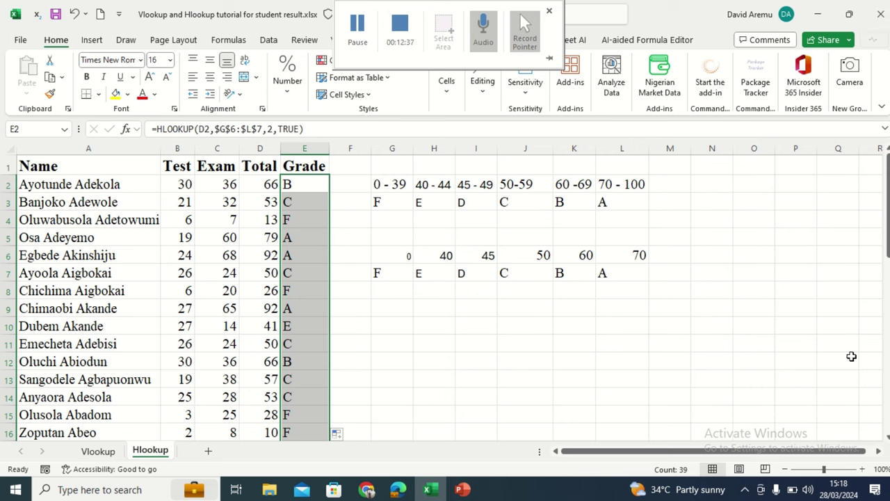